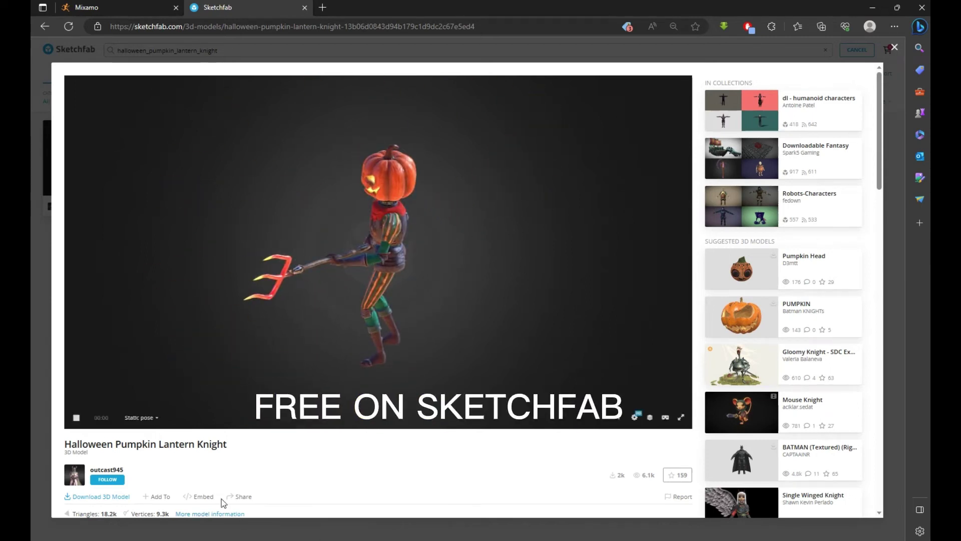
scroll(221, 499, down, 3)
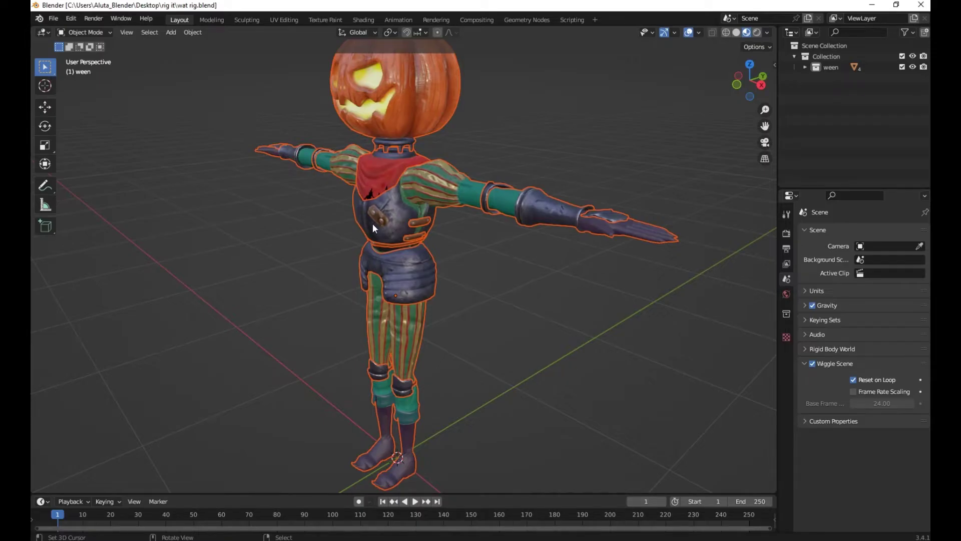
middle_drag(419, 295, 425, 254)
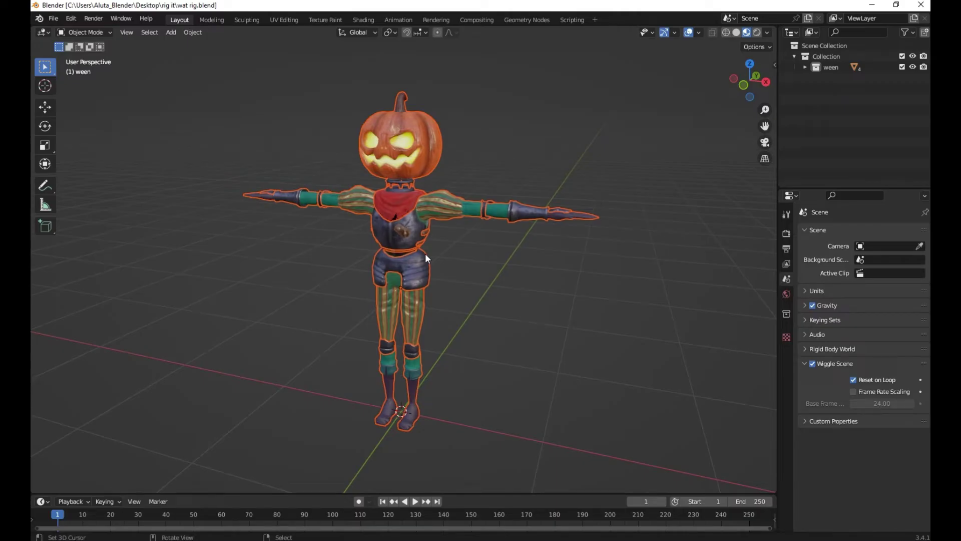
scroll(425, 253, up, 3)
middle_drag(425, 254, 510, 134)
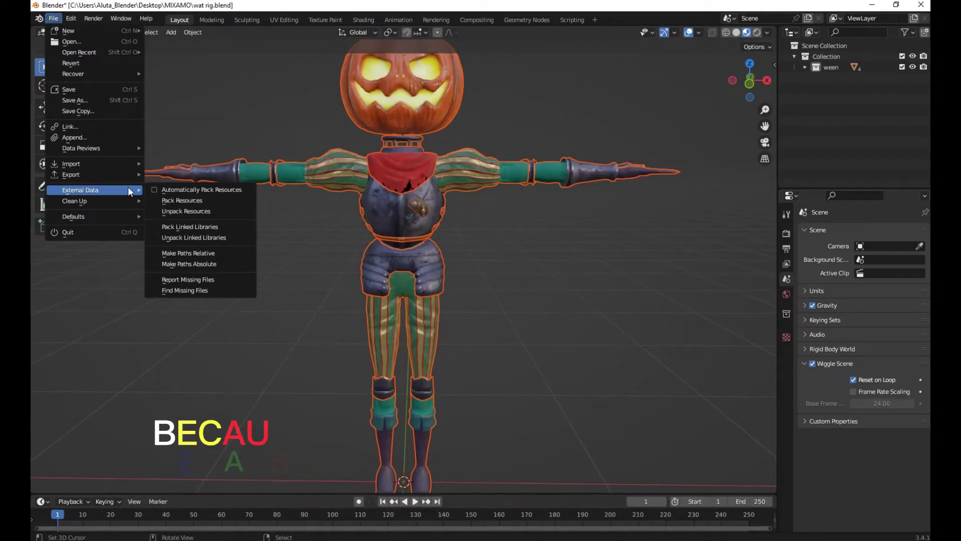
- Unpack the packed resources, using files in the current directory and creating them when necessary
click(190, 212)
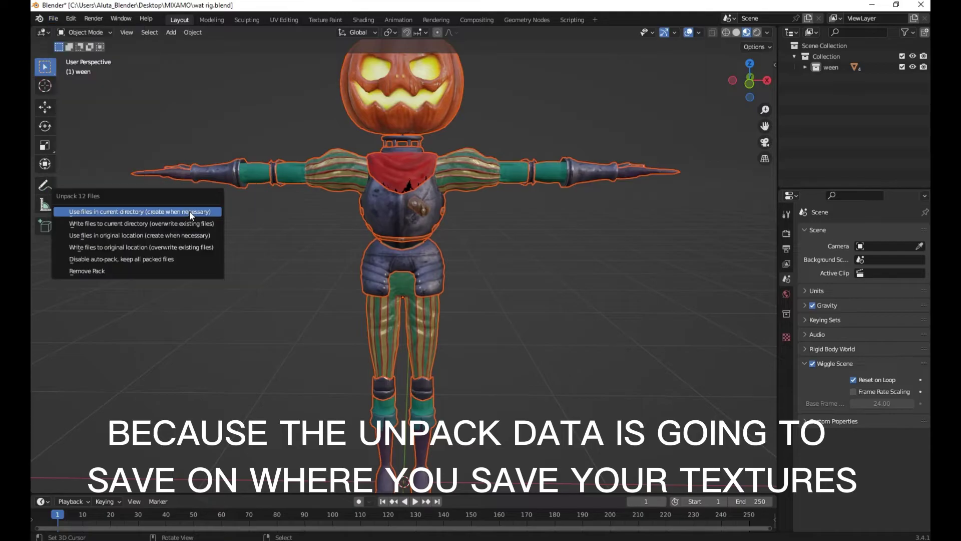
click(110, 212)
scroll(109, 211, down, 2)
- Start an FBX export of the pumpkin character and choose the MIXAMO folder on the Desktop as the destination
click(53, 18)
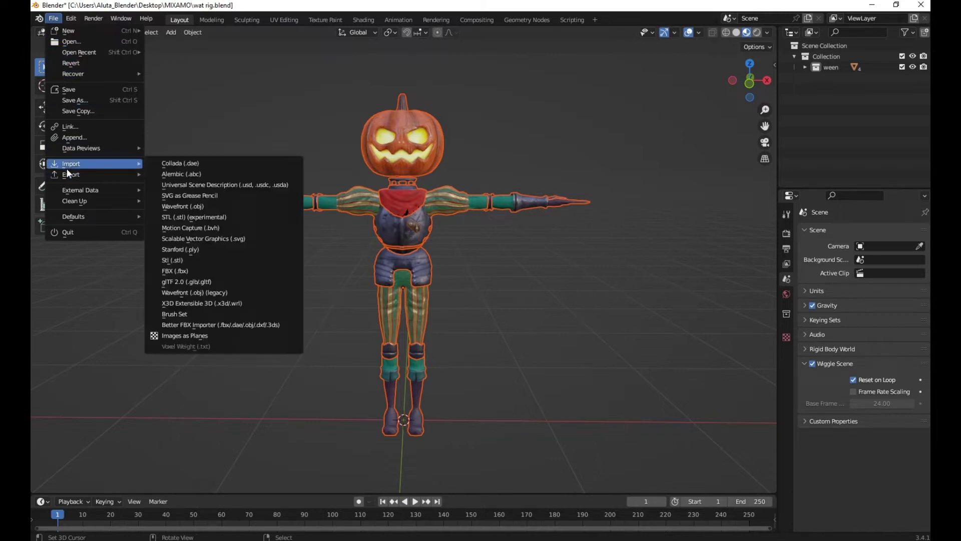
mouse_move(113, 176)
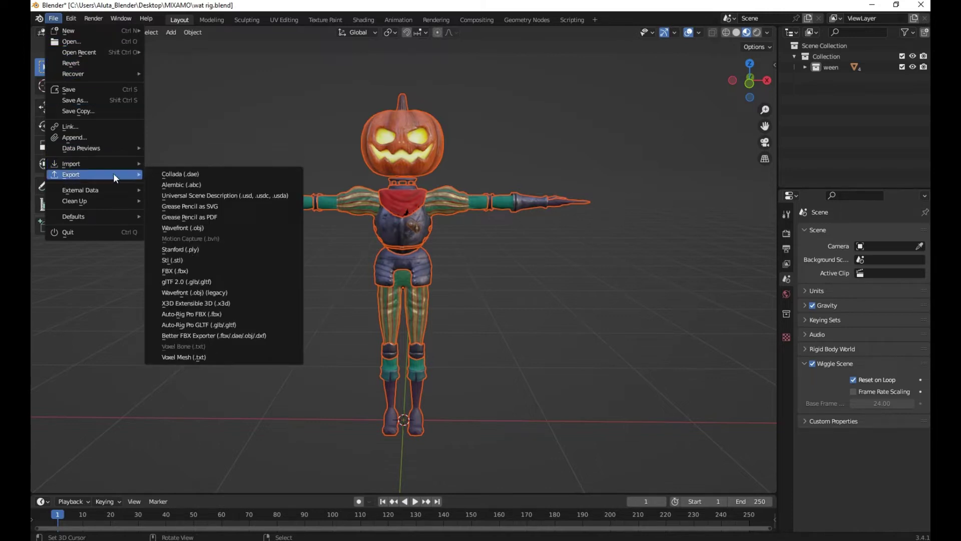
click(178, 272)
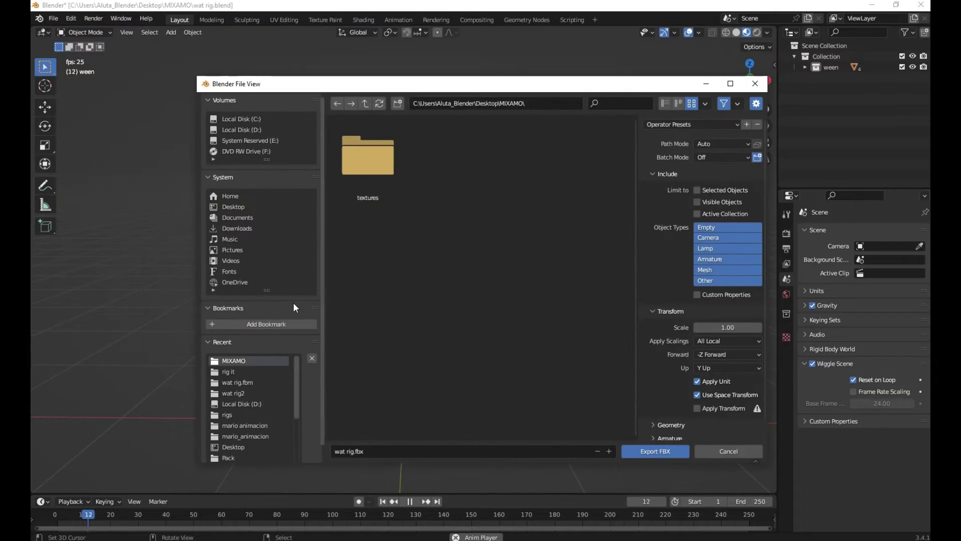
click(228, 206)
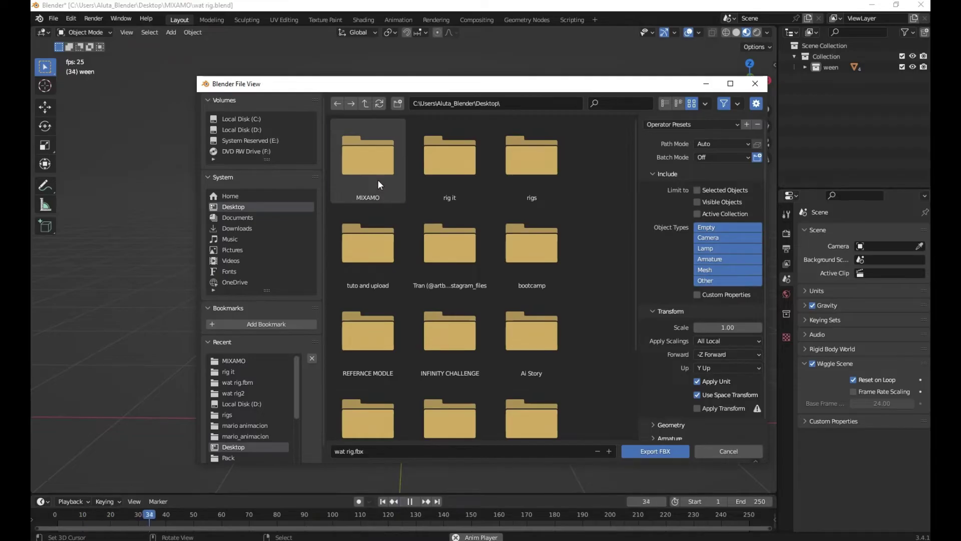
double_click(378, 179)
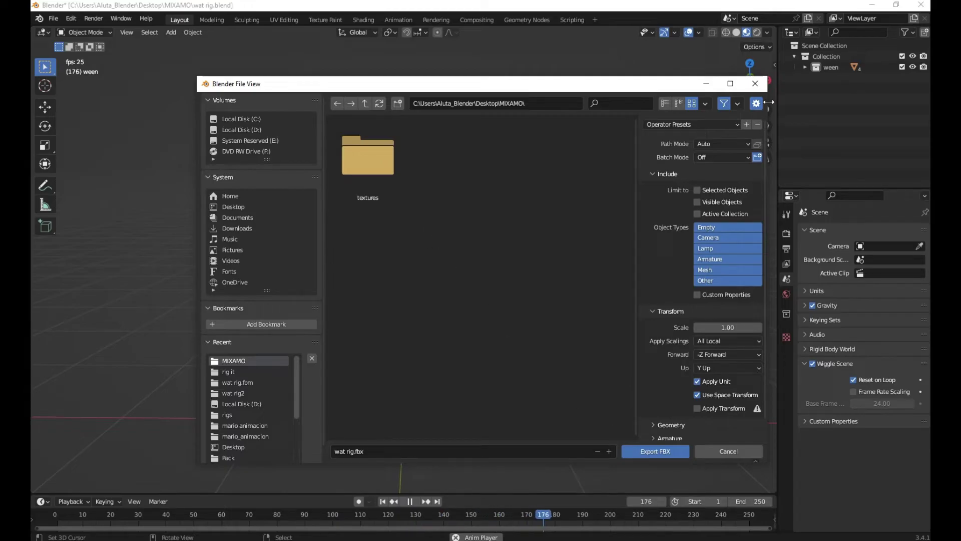
- Set the path mode to Copy with embedded textures, export wat rig.fbx and stop the animation playback
click(727, 143)
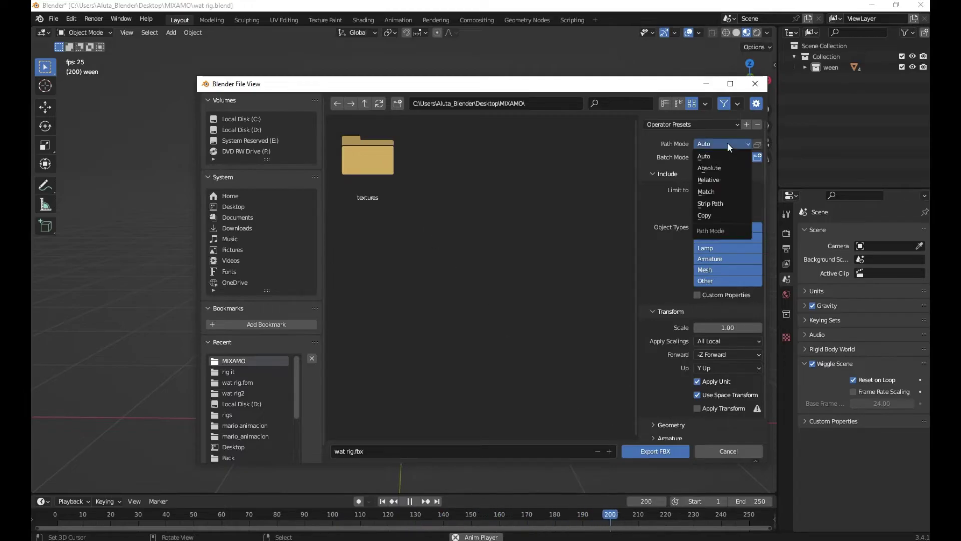
click(715, 215)
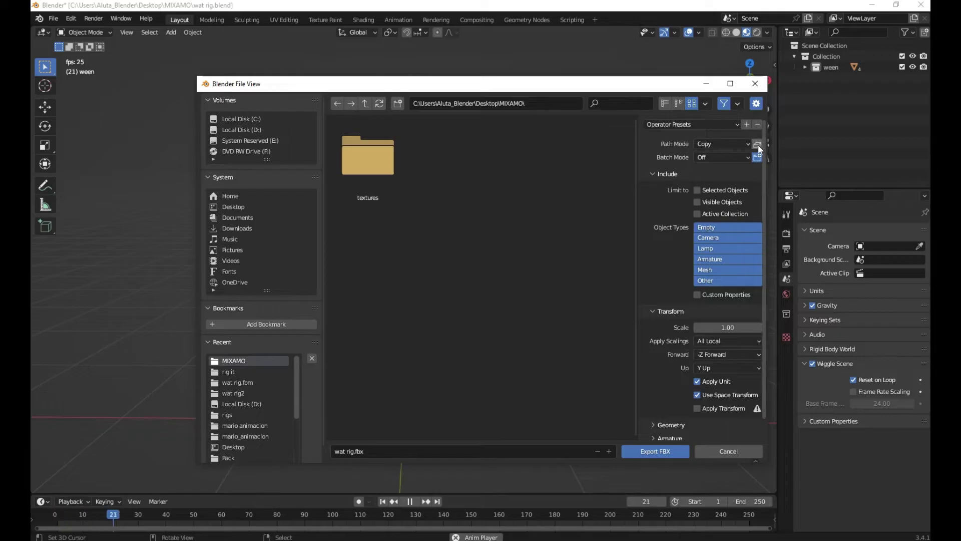
click(758, 145)
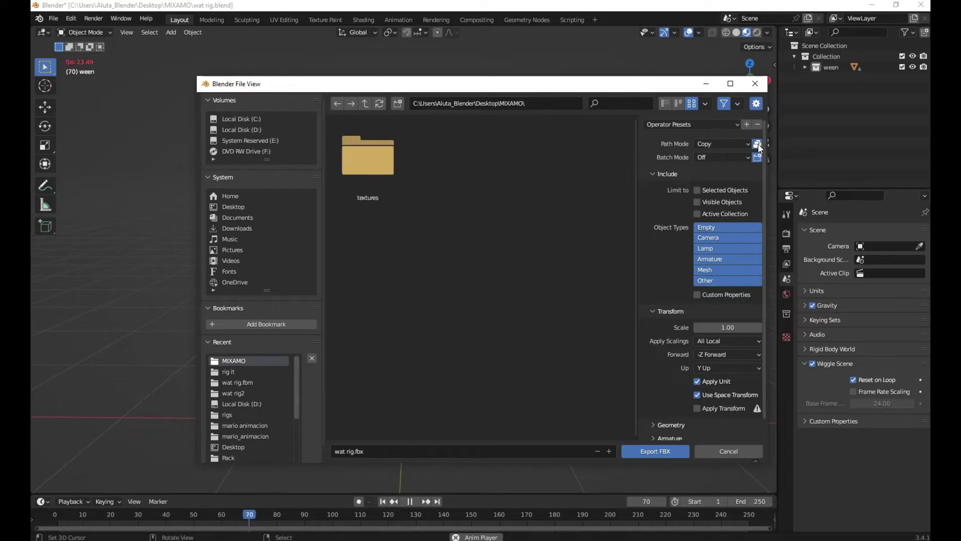
click(641, 448)
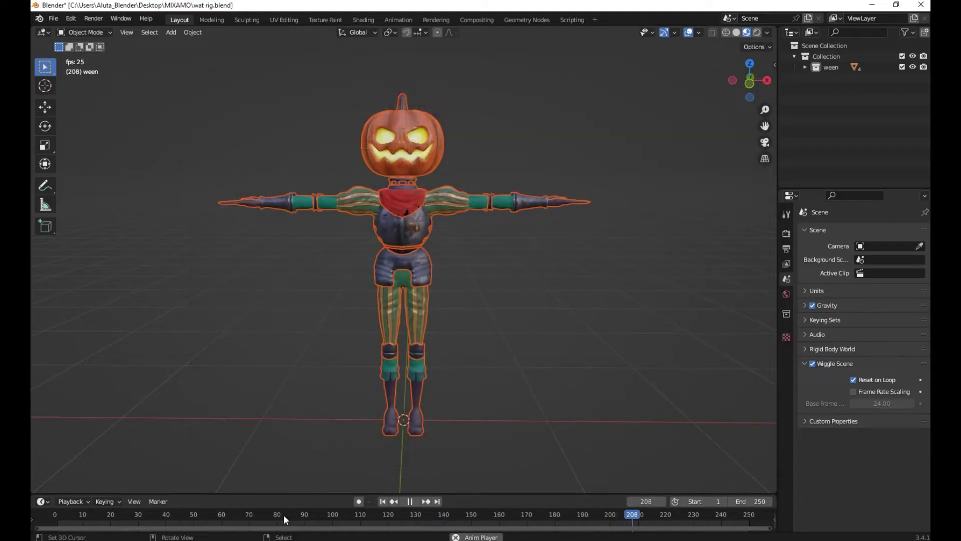
click(411, 502)
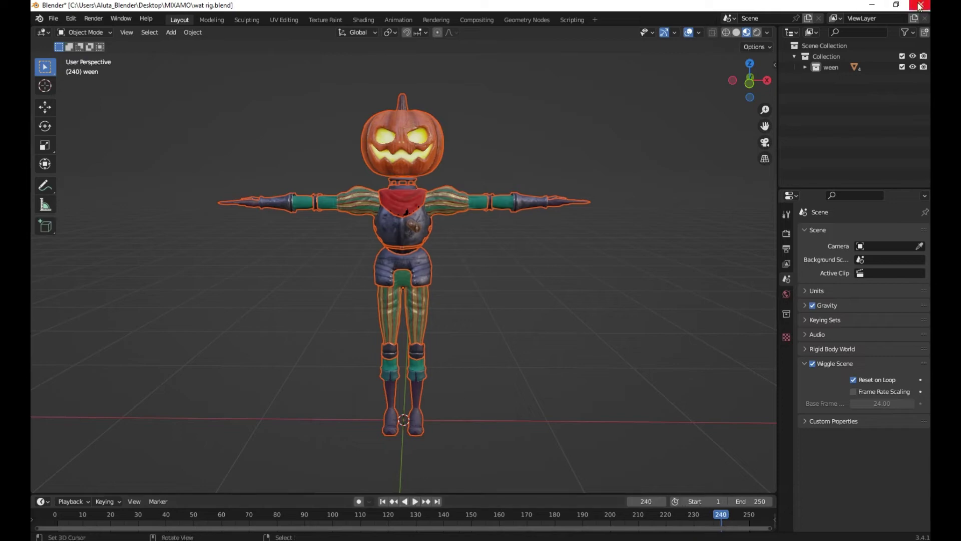
- Switch to the MIXAMO folder in File Explorer and compress the textures folder and wat rig.fbx into MIXAMO.zip
click(871, 5)
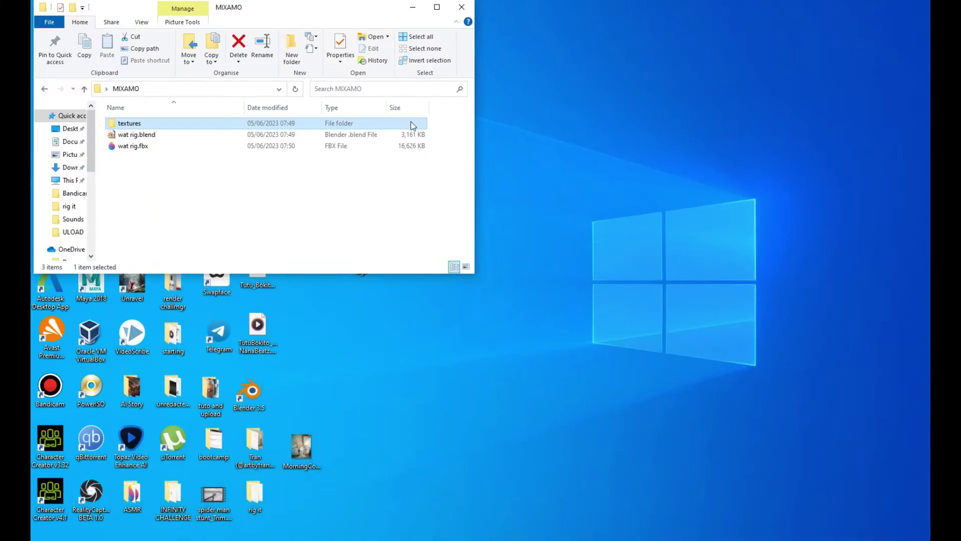
click(133, 145)
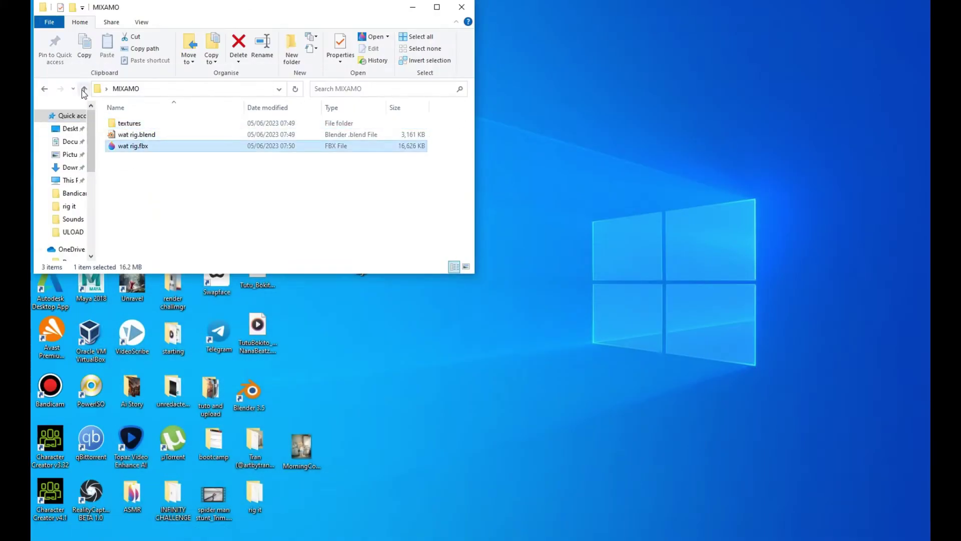
double_click(136, 135)
click(133, 145)
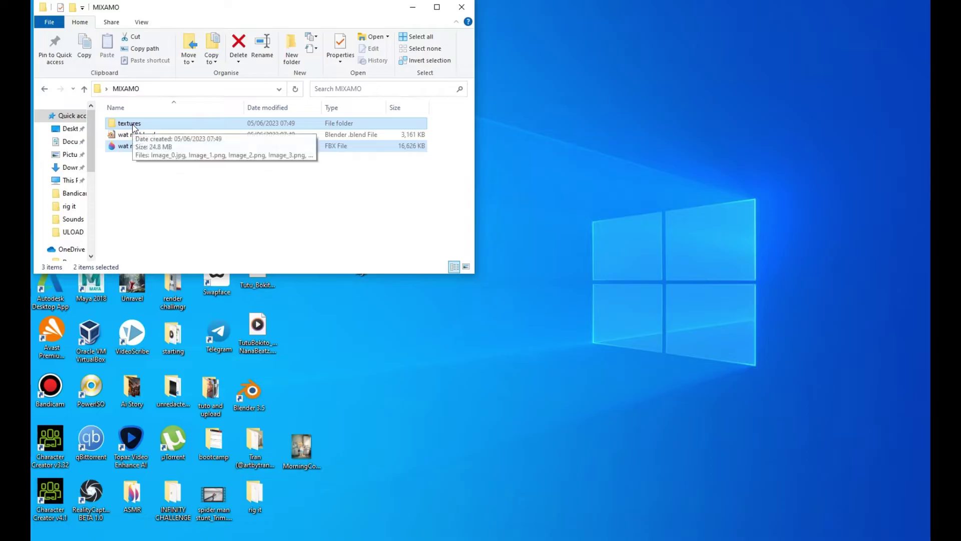
right_click(133, 125)
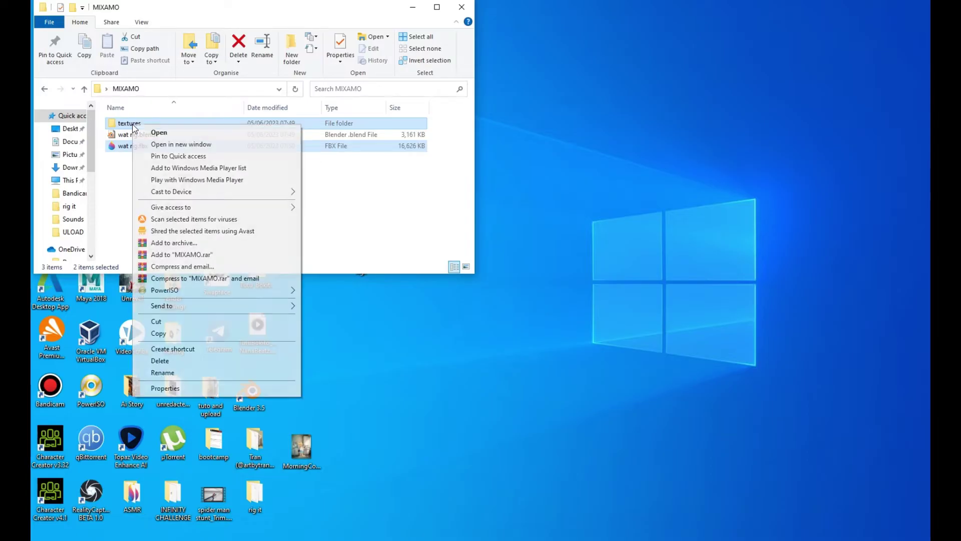
click(178, 244)
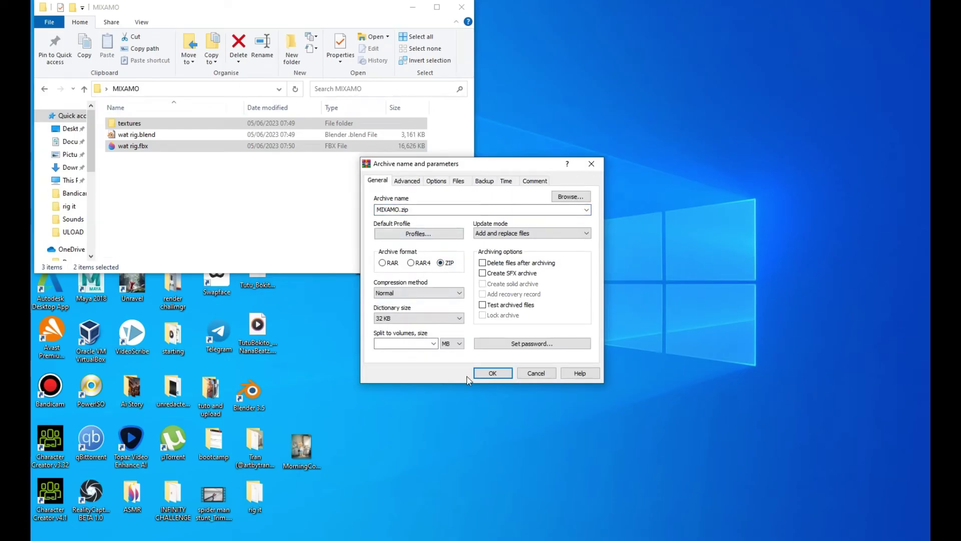
click(511, 375)
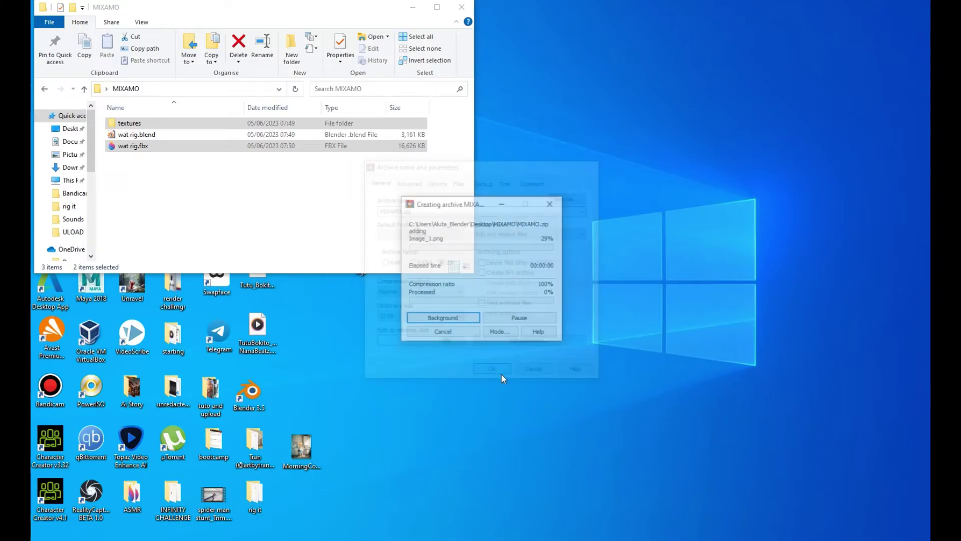
click(166, 204)
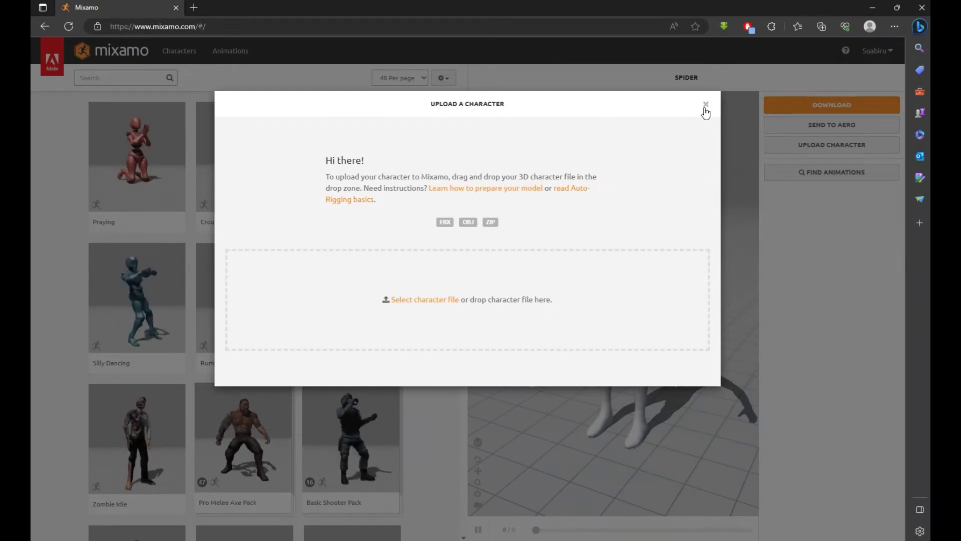
- Upload MIXAMO.zip from the MIXAMO folder to Mixamo as a new character and accept its front-facing orientation
click(820, 156)
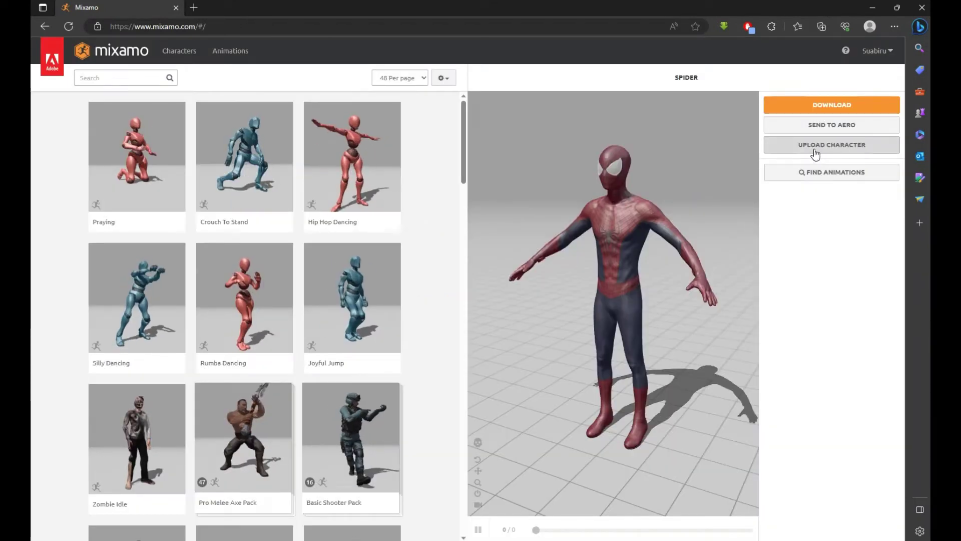
click(816, 153)
mouse_move(170, 533)
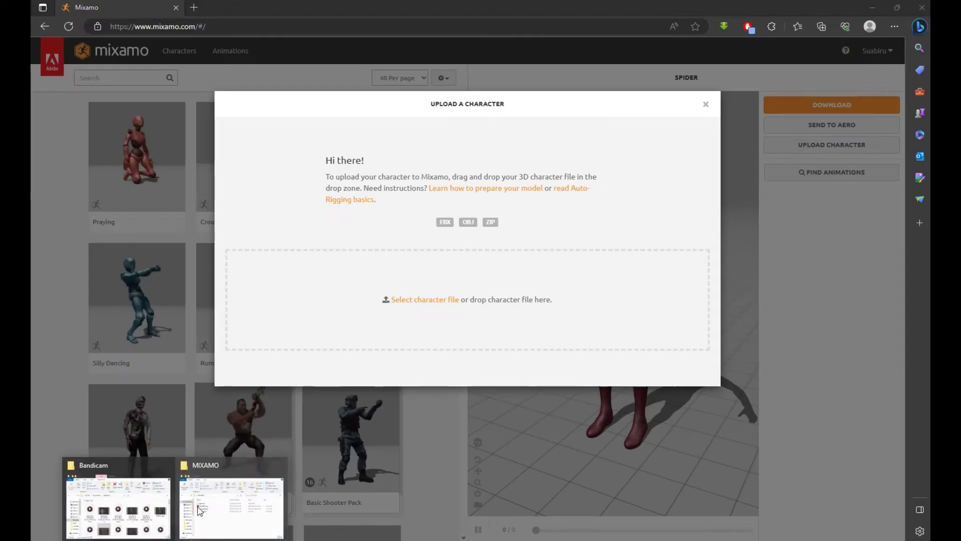
click(230, 495)
drag(140, 138, 540, 307)
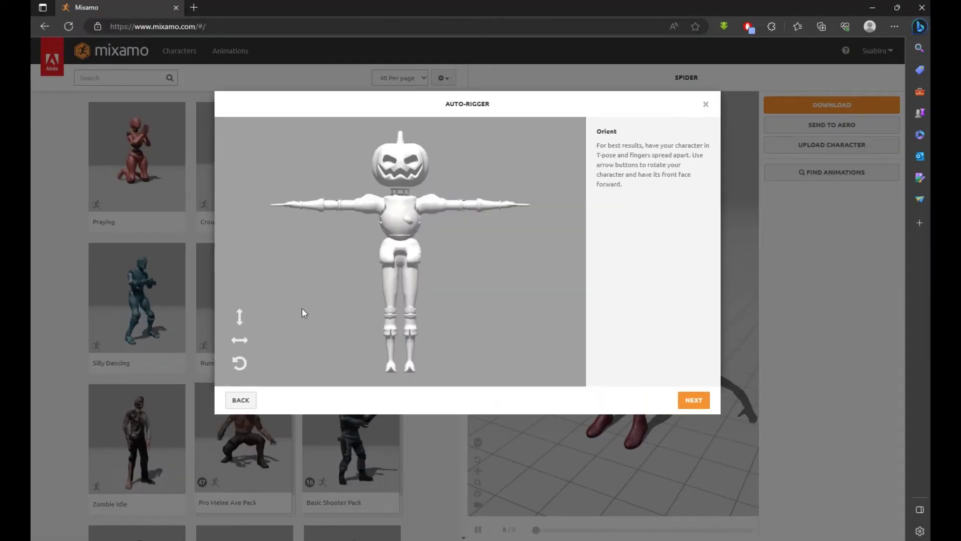
click(693, 400)
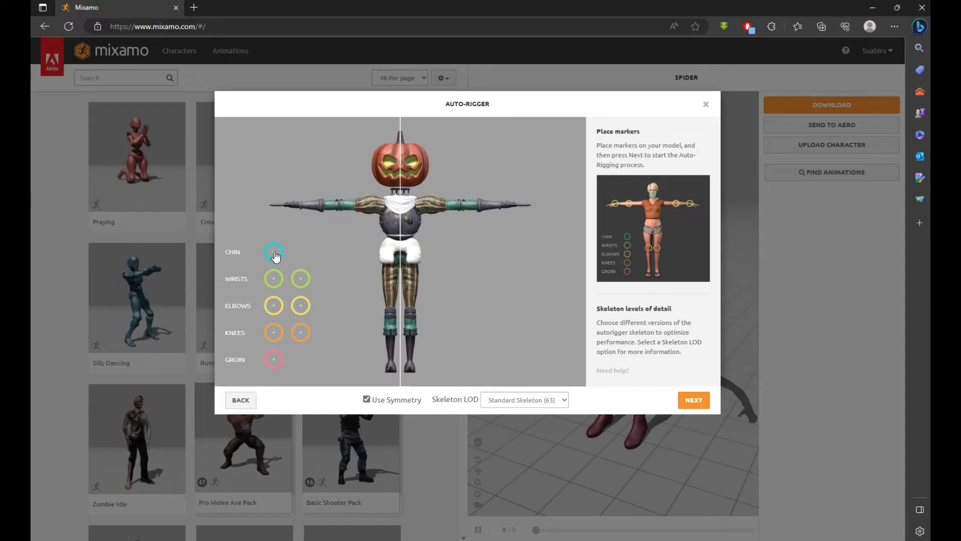
- Place the chin, wrist, elbow, knee and groin markers symmetrically on the character, auto-rig it and accept the rig
drag(275, 255, 400, 195)
mouse_move(278, 284)
mouse_down()
mouse_move(330, 218)
mouse_move(302, 209)
mouse_up()
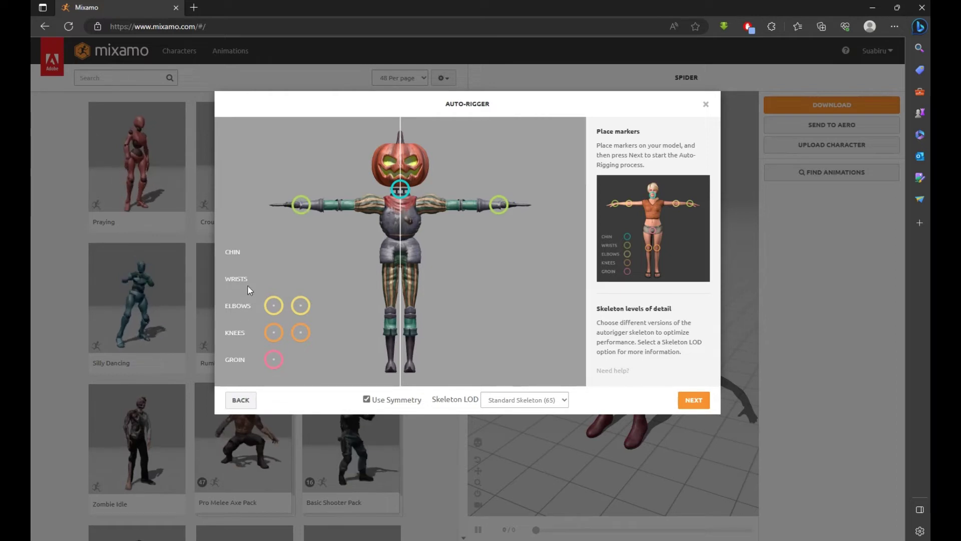
mouse_move(271, 310)
mouse_down()
mouse_move(303, 223)
mouse_move(339, 204)
mouse_up()
drag(301, 332, 319, 315)
drag(374, 331, 391, 313)
mouse_move(275, 359)
mouse_down()
mouse_move(404, 244)
mouse_move(401, 260)
mouse_up()
click(700, 410)
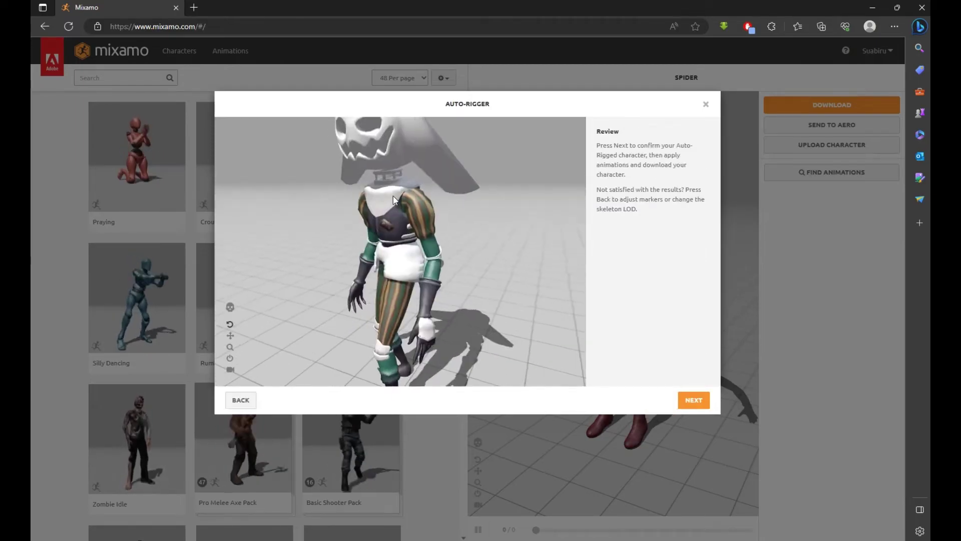
click(694, 399)
click(691, 399)
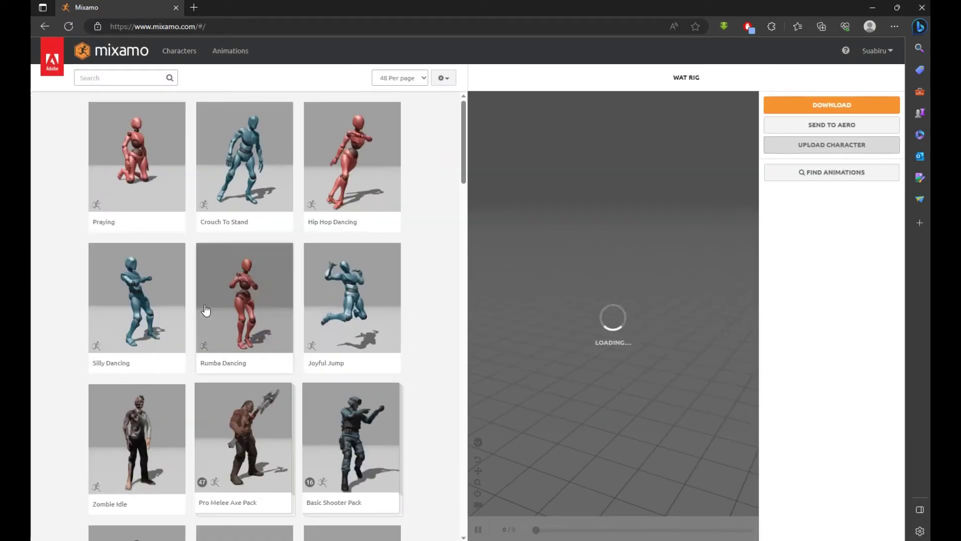
- Try the Capoeira animation and the Basic Shooter Pack on the rigged character
scroll(128, 186, down, 5)
scroll(129, 186, down, 8)
click(351, 290)
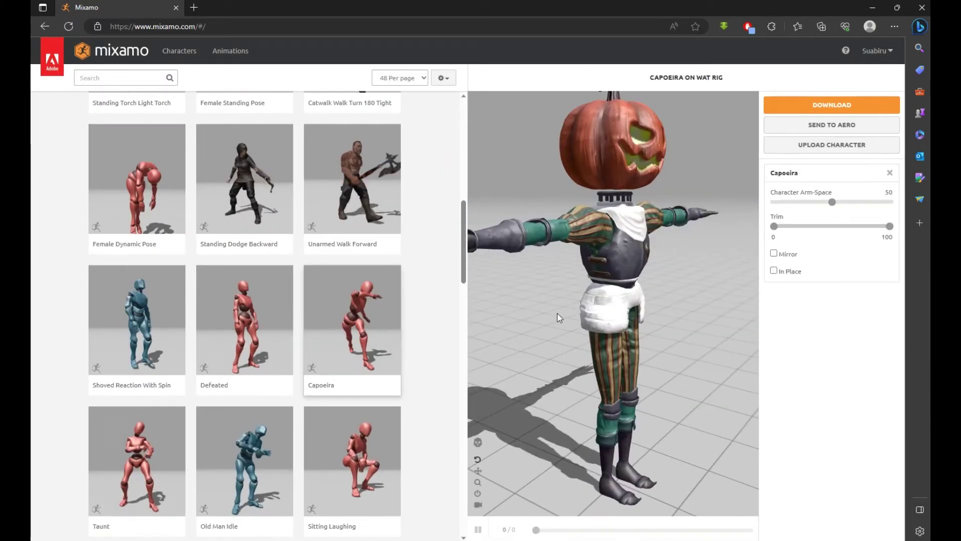
scroll(351, 291, up, 13)
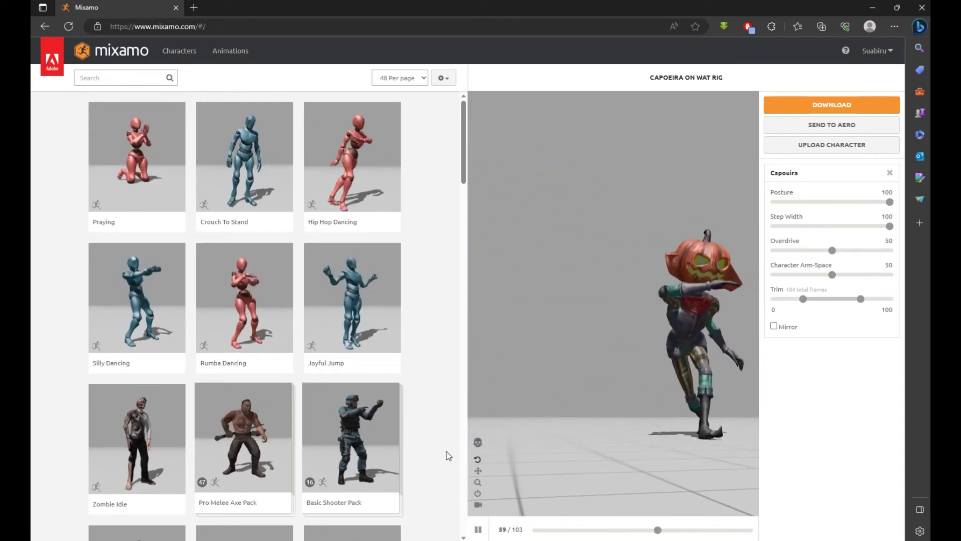
click(366, 465)
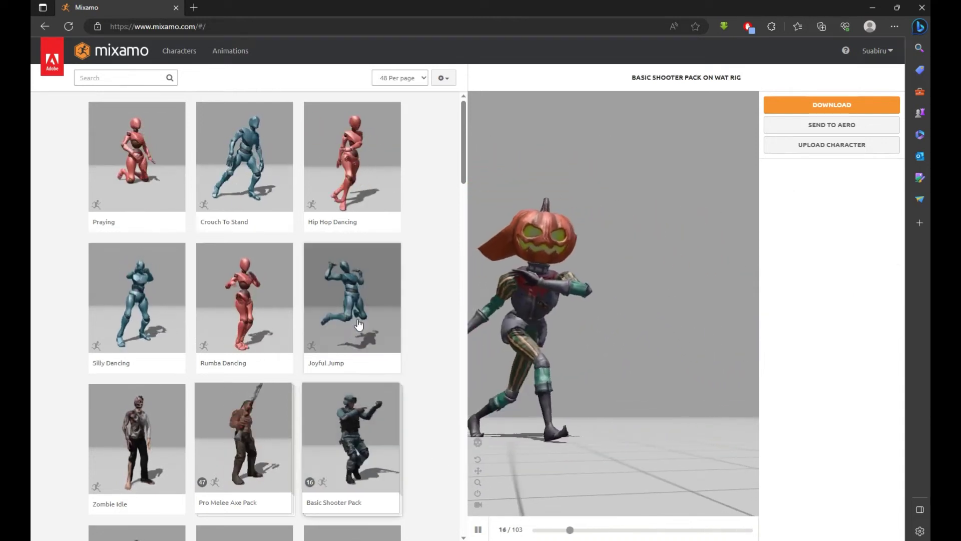
- Apply the Joyful Jump animation to the character and download it as FBX Binary with skin
click(350, 300)
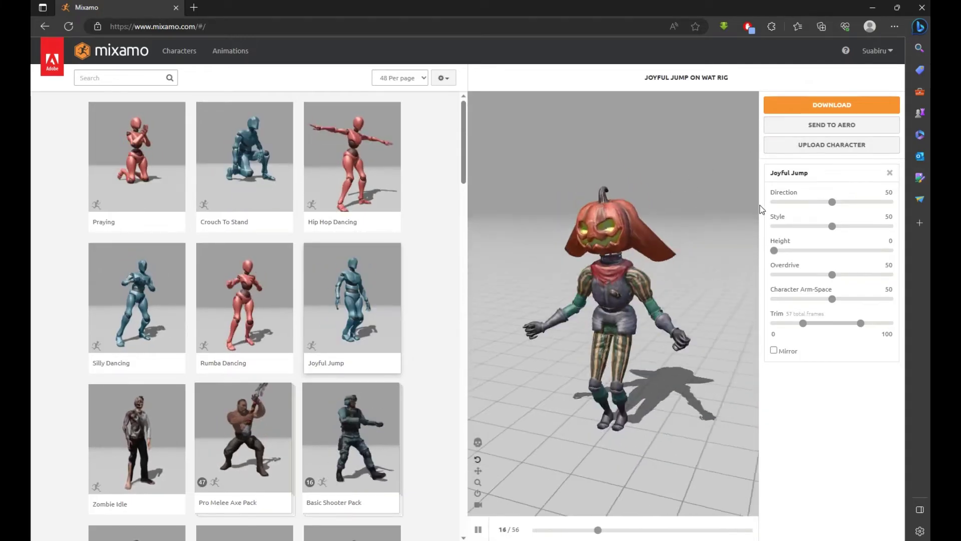
click(829, 106)
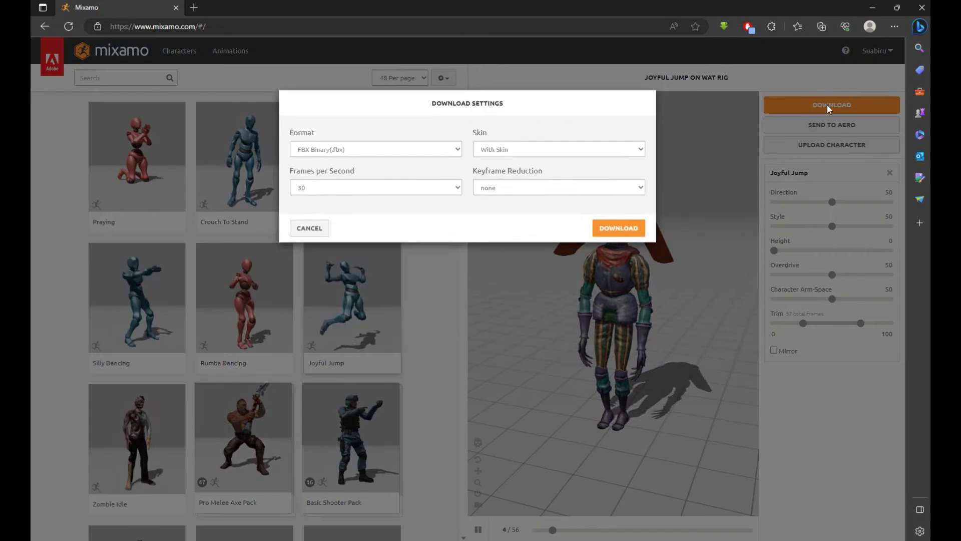
click(529, 150)
click(506, 164)
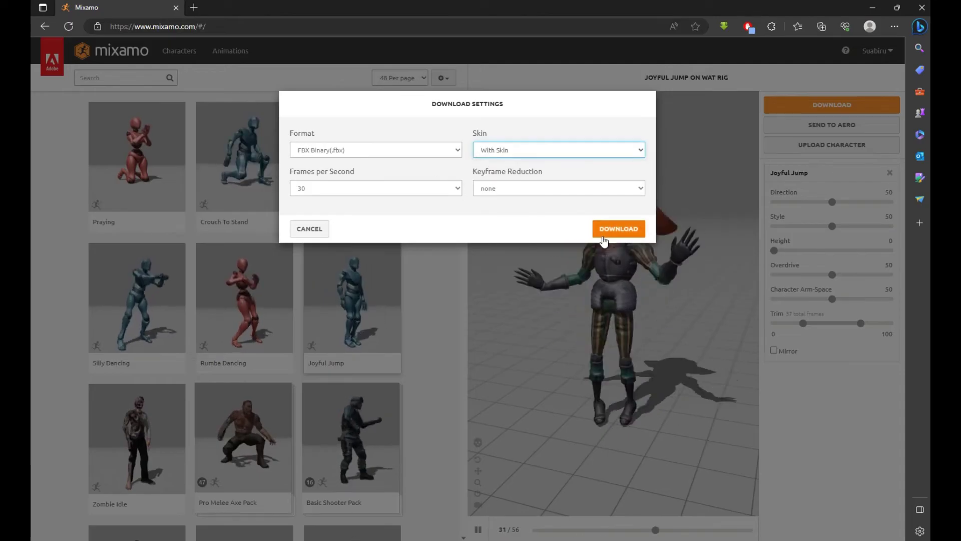
click(619, 228)
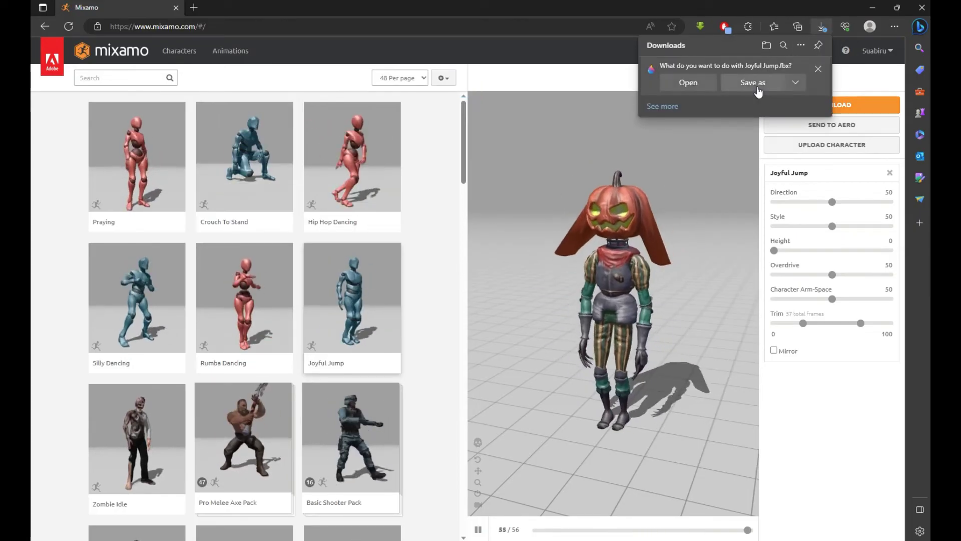
- Save the download as Joyful Jump.fbx in the Desktop's MIXAMO folder and preview the Silly Dancing animation on the character
click(761, 82)
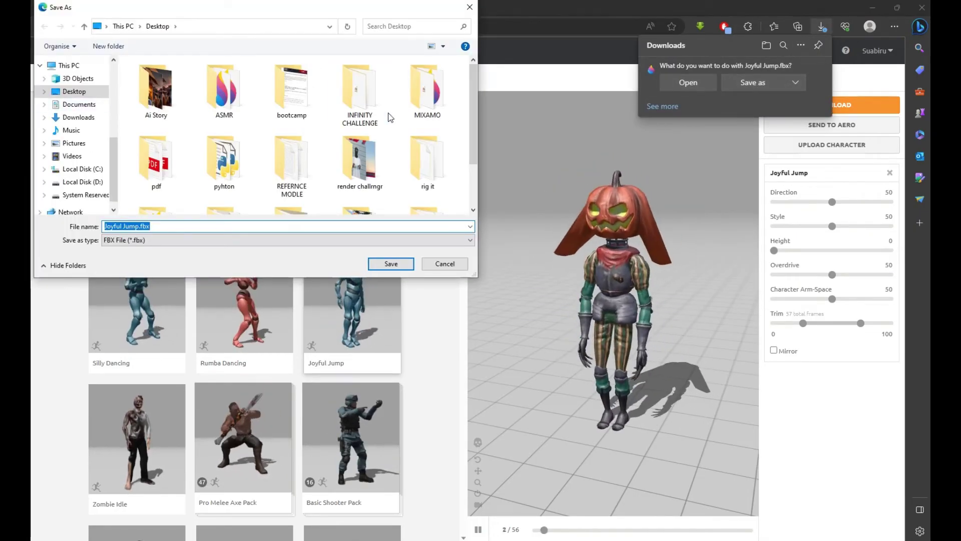
double_click(421, 86)
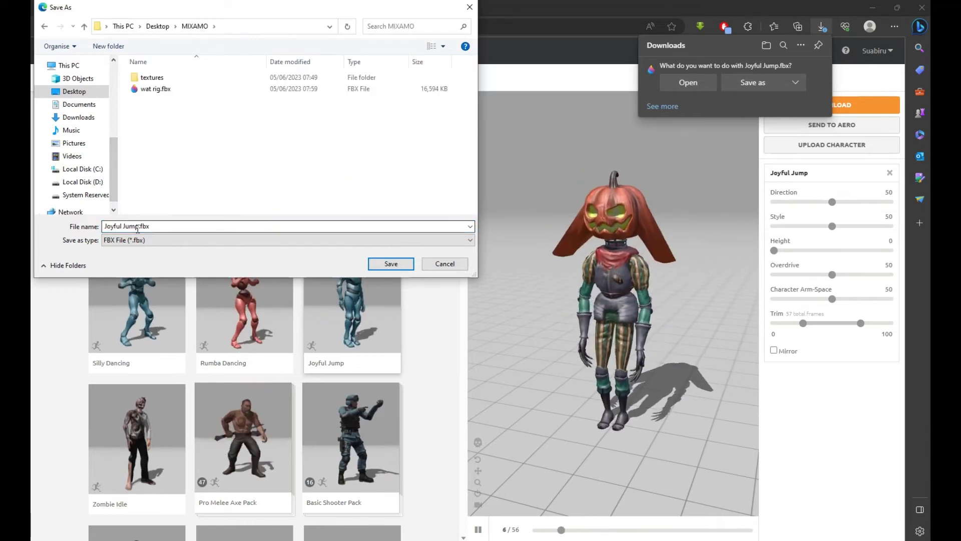
click(391, 264)
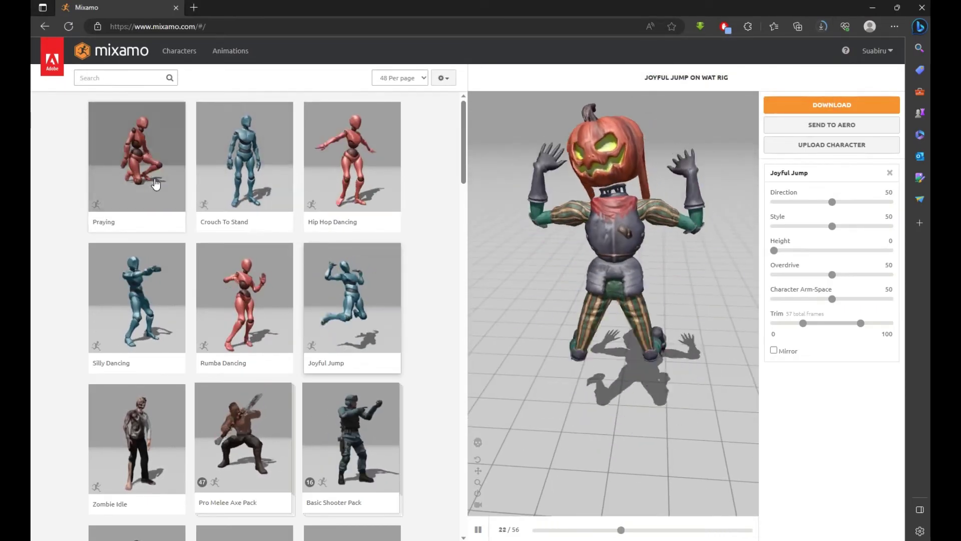
click(158, 272)
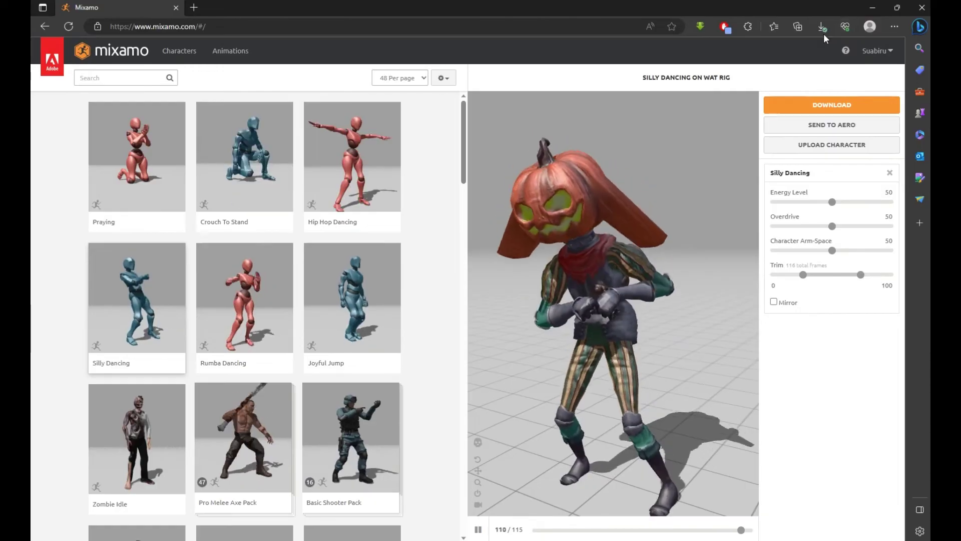
click(824, 30)
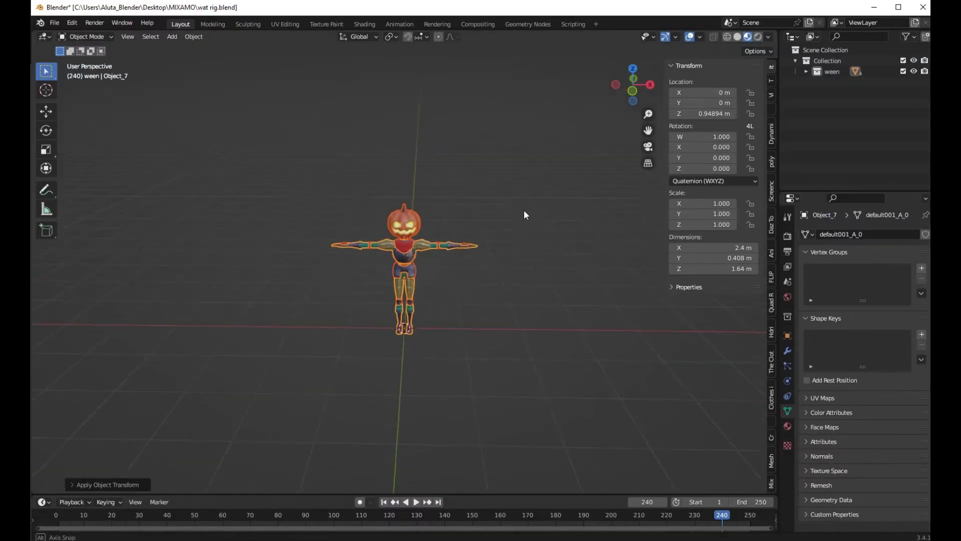
- Switch to Blender, start a new General file and delete all of its default objects
middle_drag(524, 214, 505, 210)
click(53, 22)
mouse_move(63, 39)
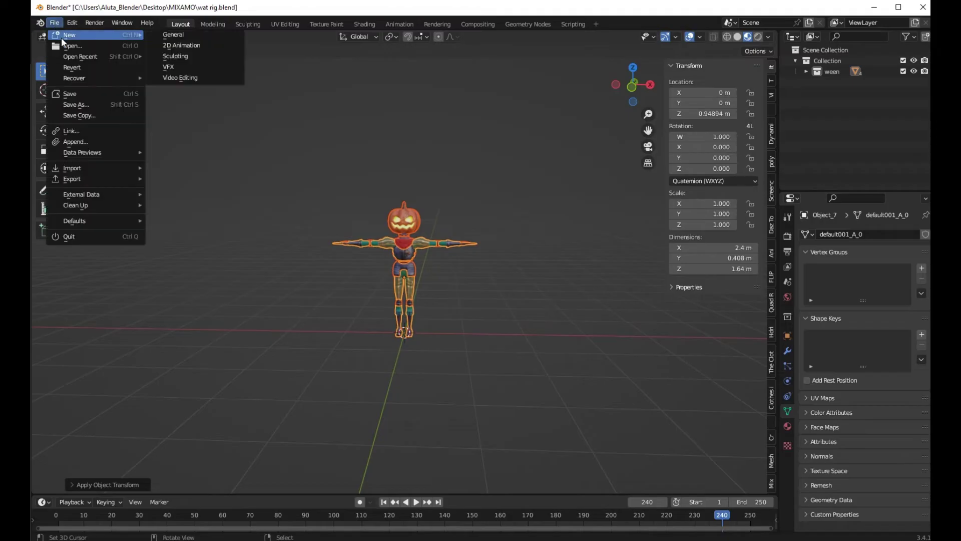
click(163, 34)
click(483, 301)
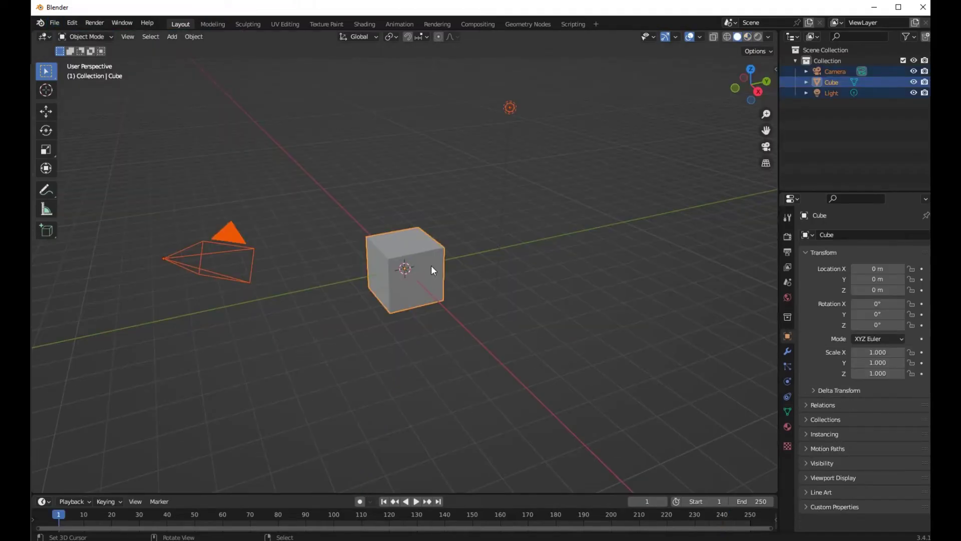
key(a)
key(Delete)
- Open the add-on preferences and search the add-ons for "MIM"
click(54, 23)
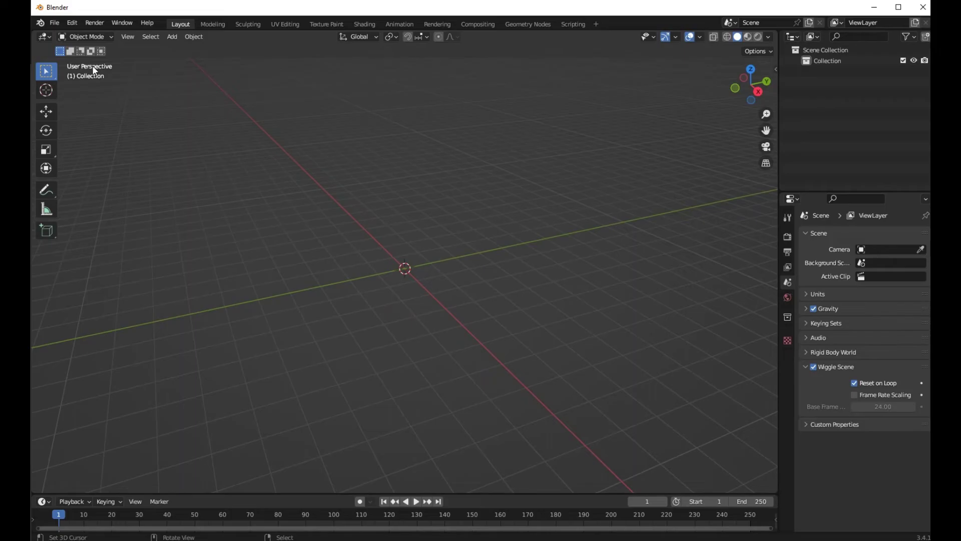
click(72, 23)
click(95, 176)
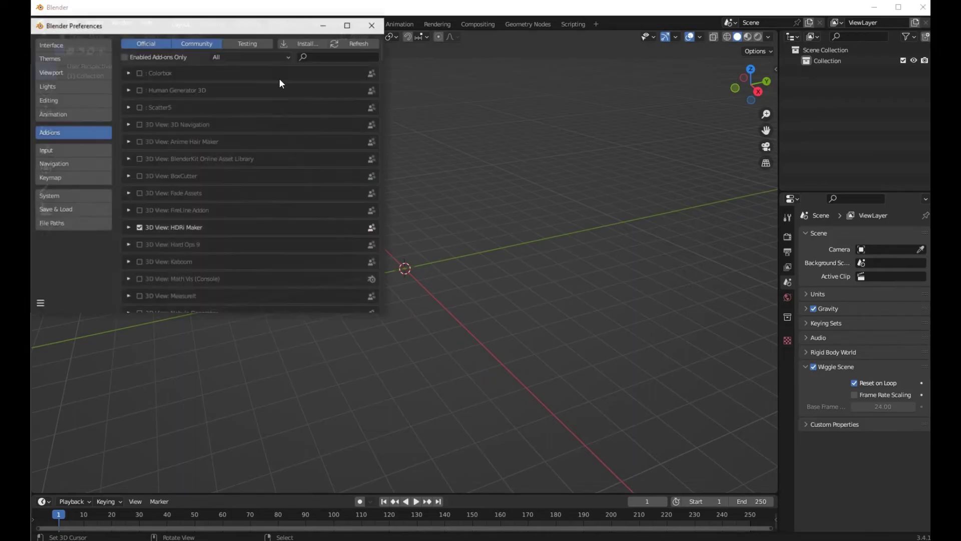
click(331, 55)
text(MI)
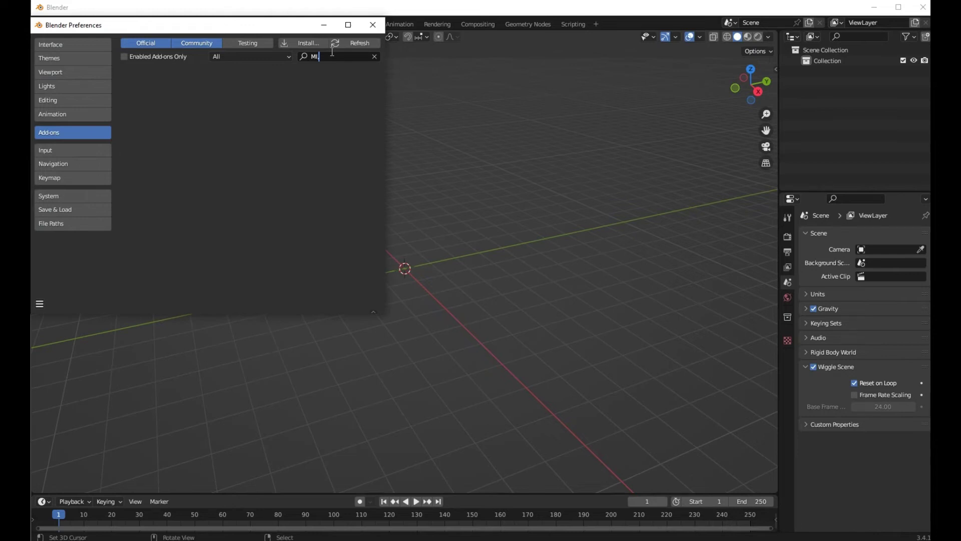
text(M)
drag(323, 57, 281, 58)
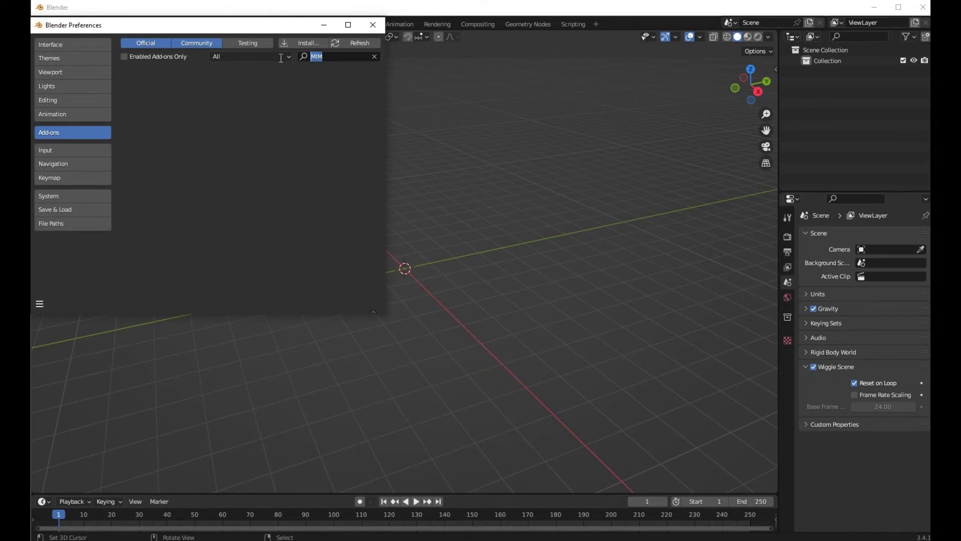
- Show the Mixamo Control Rig settings in the 3D viewport's sidebar
click(518, 197)
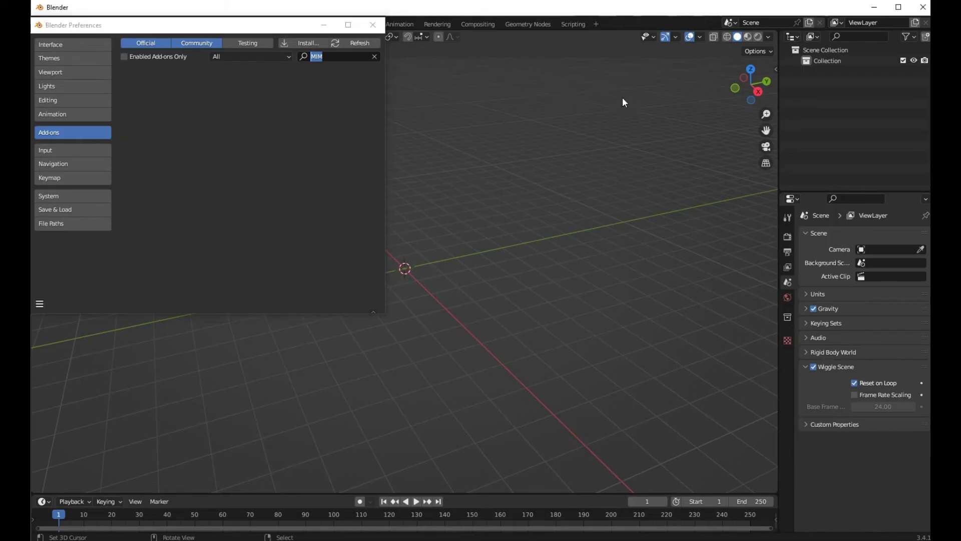
key(n)
click(772, 486)
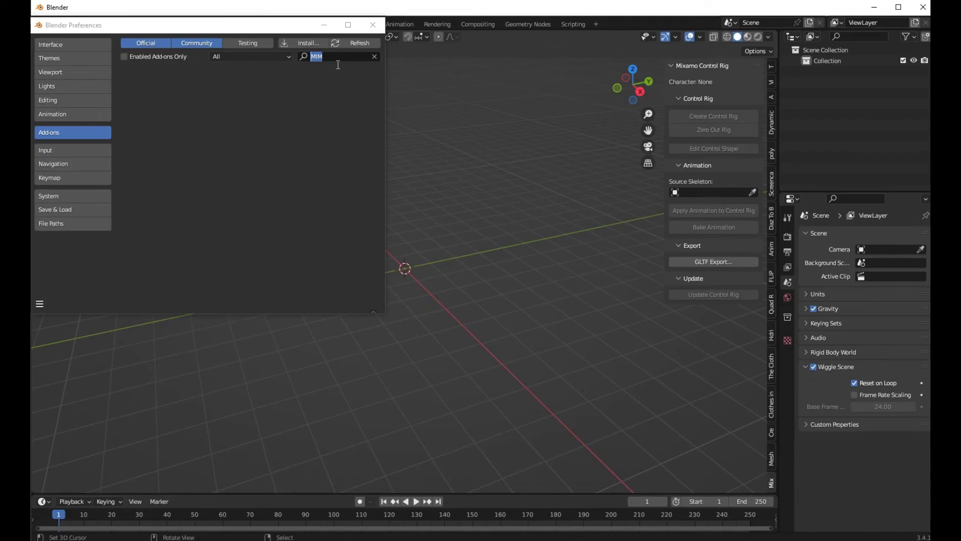
- Search the add-ons for "MIX", examine the enabled Mixamo Rig add-on's details and close the preferences
key(m)
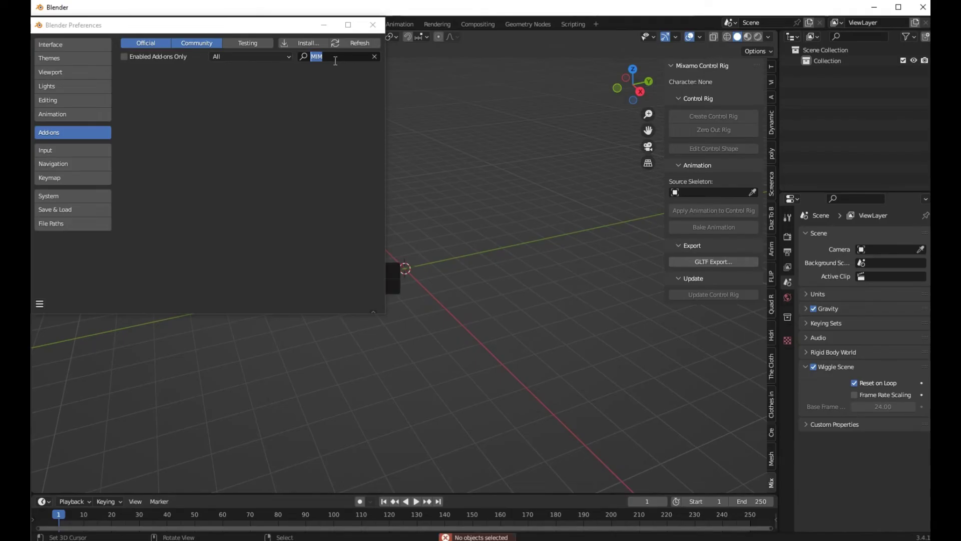
click(293, 115)
click(375, 56)
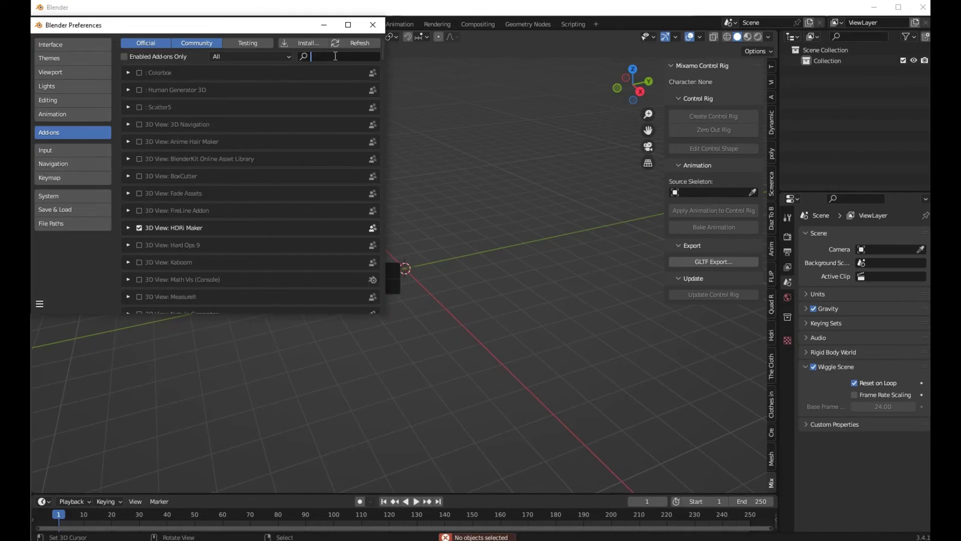
text(Mi)
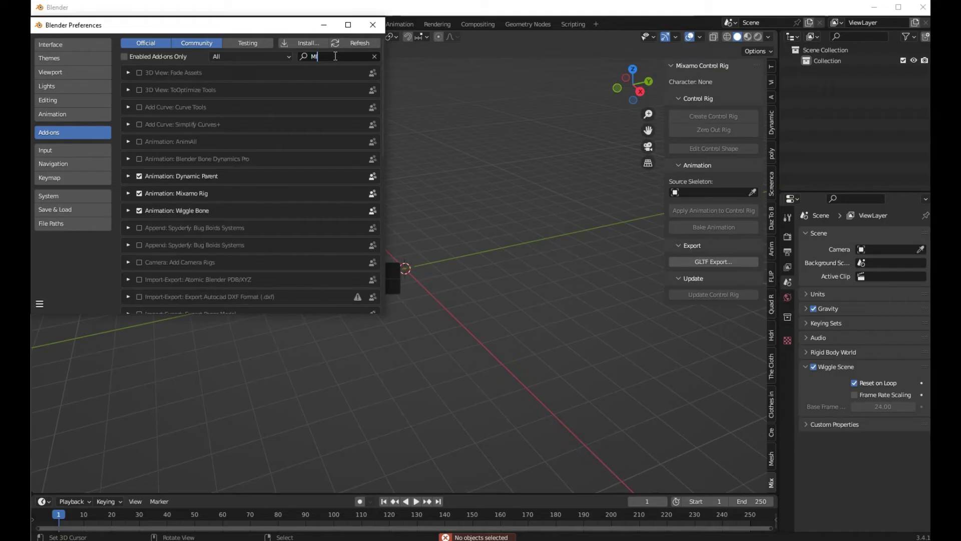
text(X)
click(128, 73)
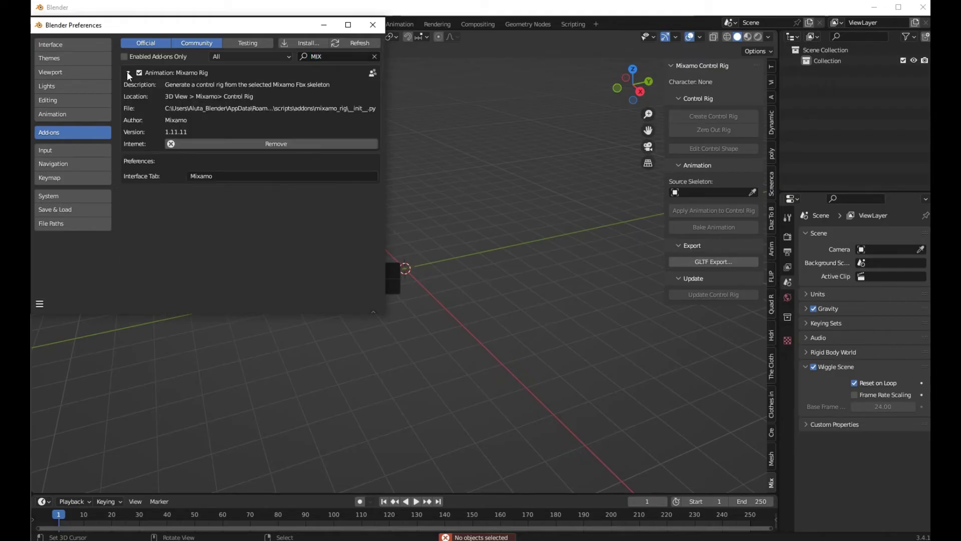
click(373, 28)
- Import Joyful Jump.fbx from the Desktop's MIXAMO folder as FBX
middle_drag(357, 365, 456, 232)
shift+middle_drag(336, 166, 401, 159)
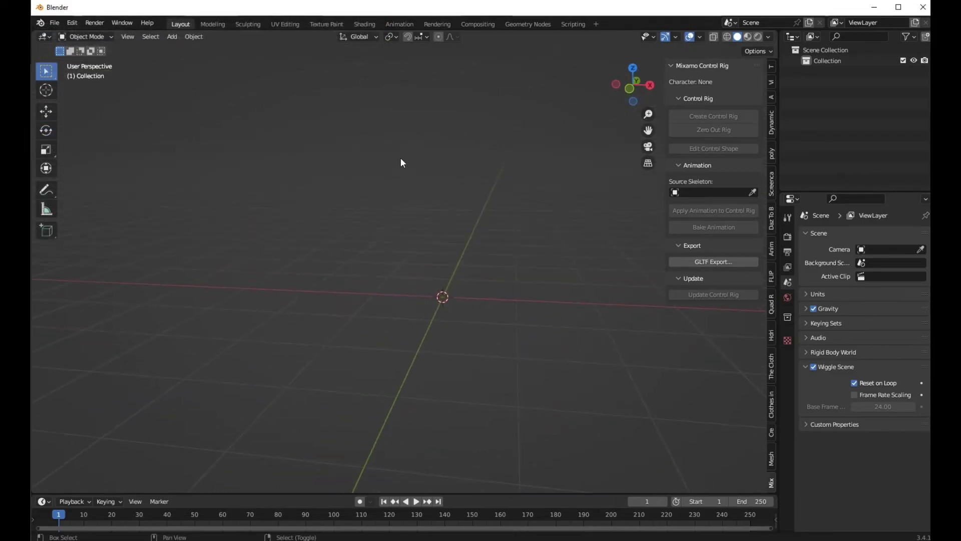
click(55, 23)
mouse_move(119, 167)
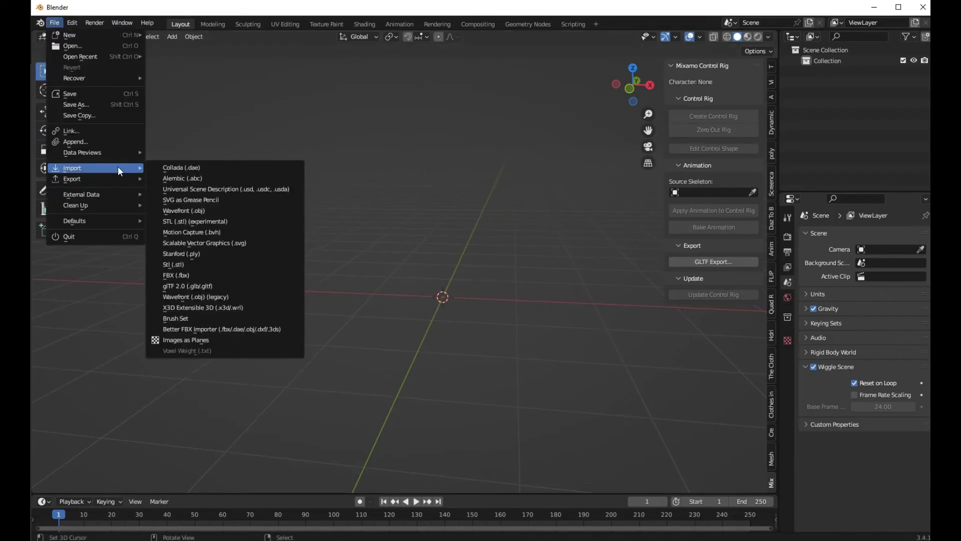
click(191, 276)
click(236, 208)
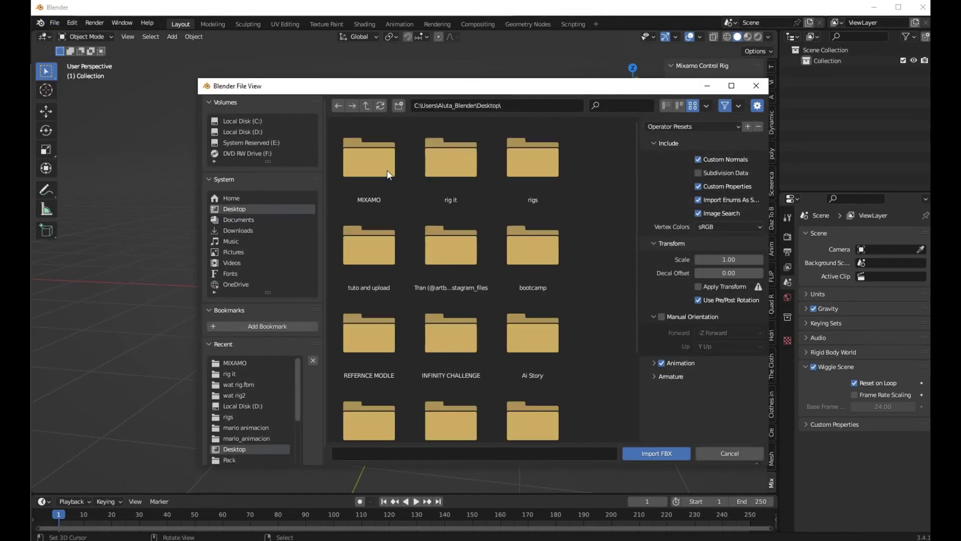
double_click(394, 178)
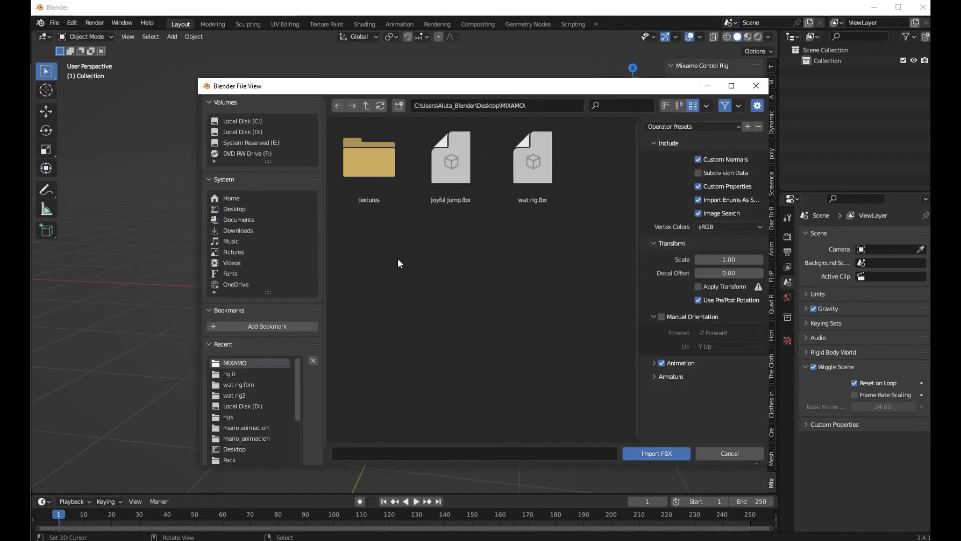
double_click(454, 200)
- Enlarge the timeline area and display the imported character in Material Preview shading
scroll(503, 343, up, 6)
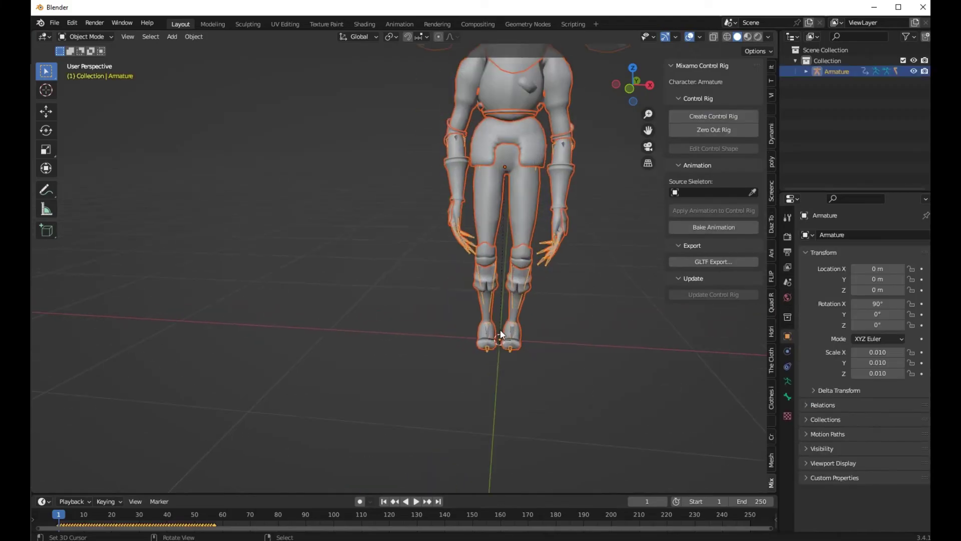
middle_drag(540, 286, 259, 467)
drag(268, 493, 270, 453)
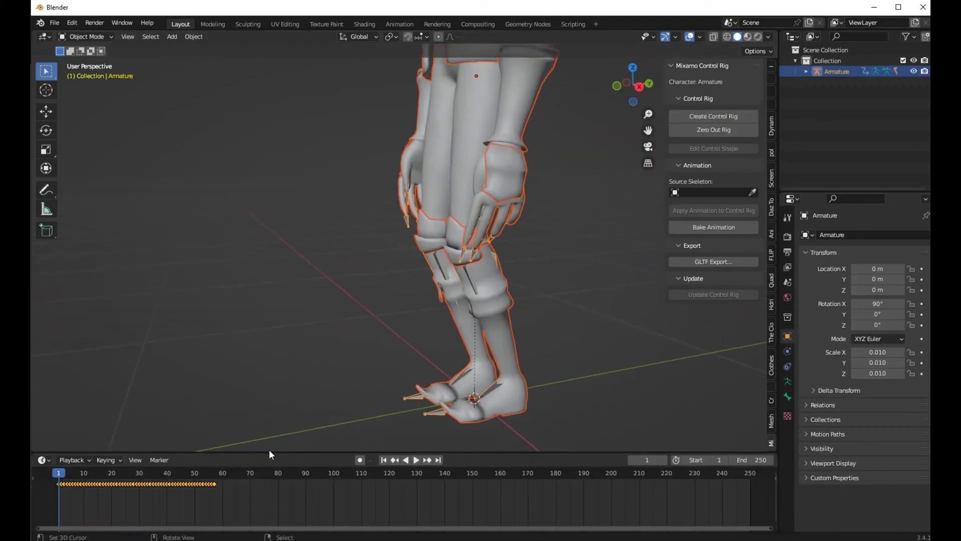
scroll(271, 448, down, 2)
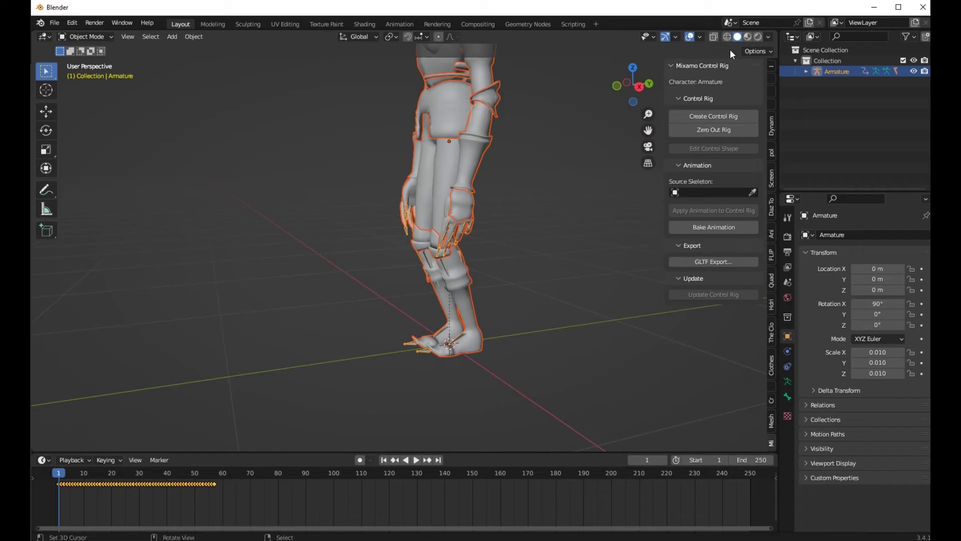
click(747, 37)
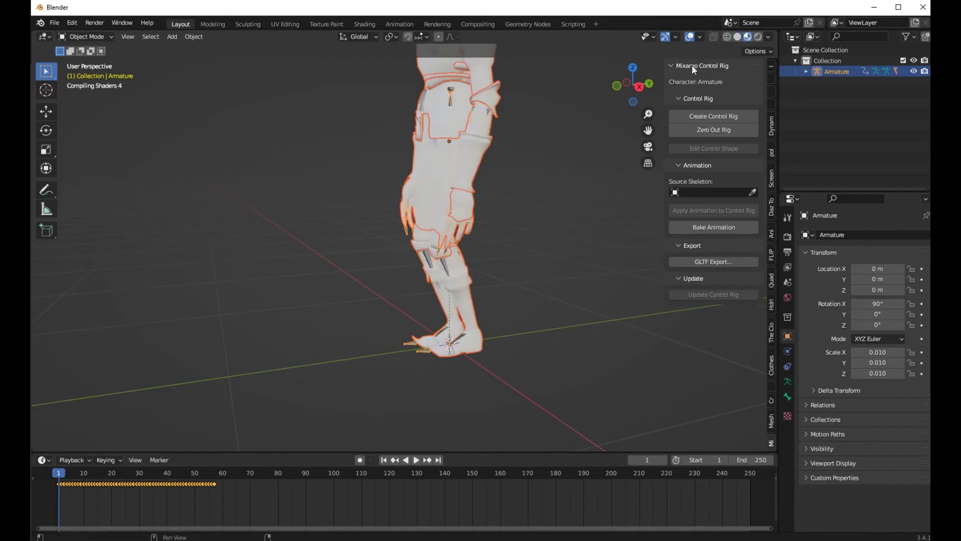
middle_drag(326, 238, 412, 270)
scroll(419, 247, up, 1)
scroll(420, 244, down, 3)
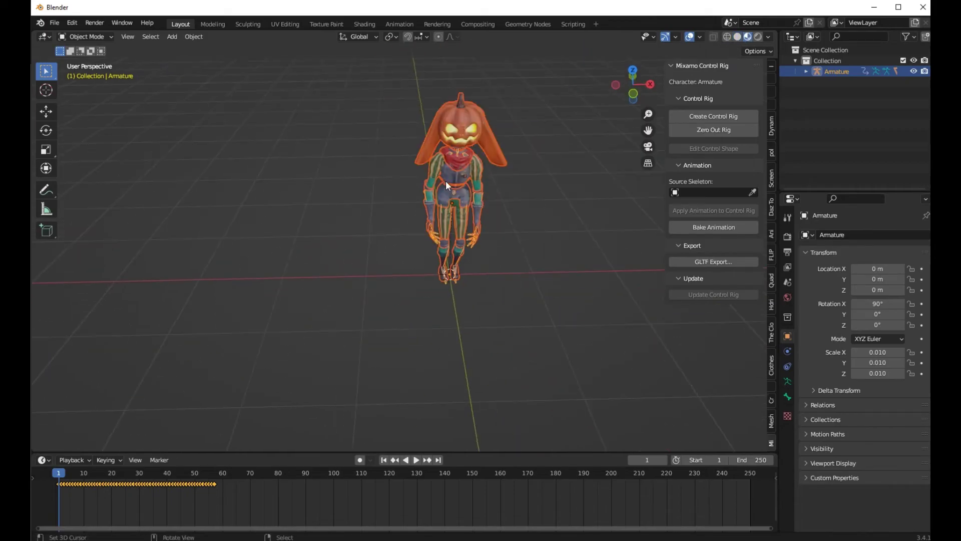
- Play the imported jump animation, stop it and return to frame 1
middle_drag(447, 185, 353, 260)
key(space)
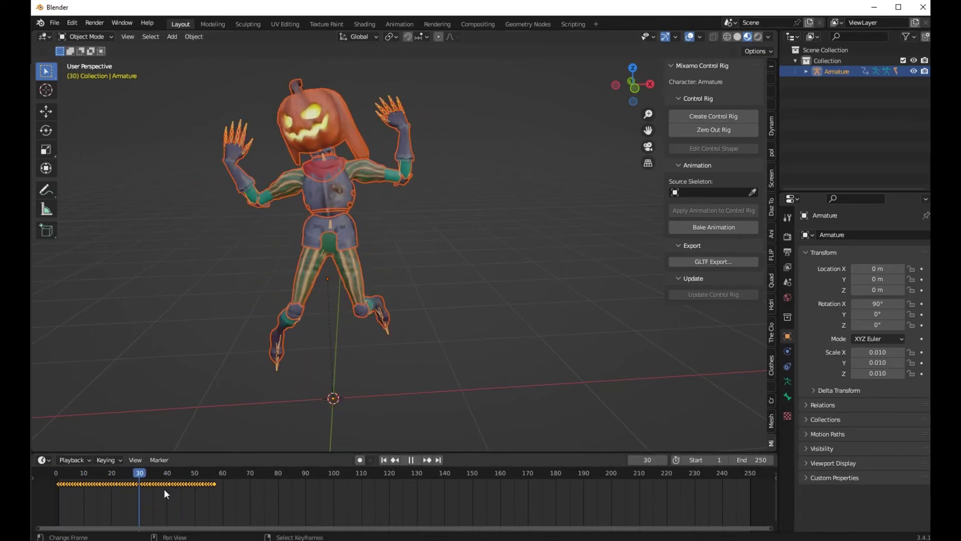
key(space)
click(387, 463)
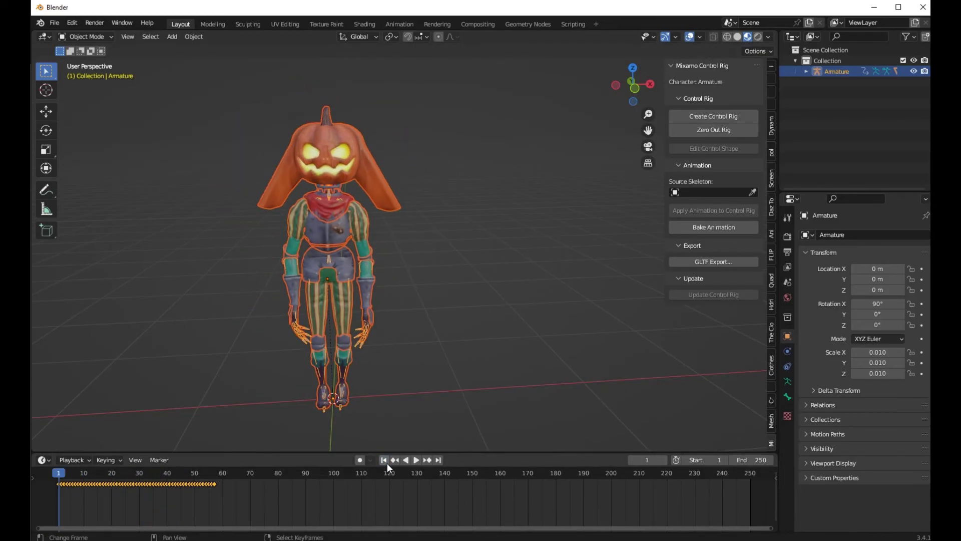
- Put the armature in Pose Mode and clear the location and rotation of all its bones
scroll(350, 390, up, 3)
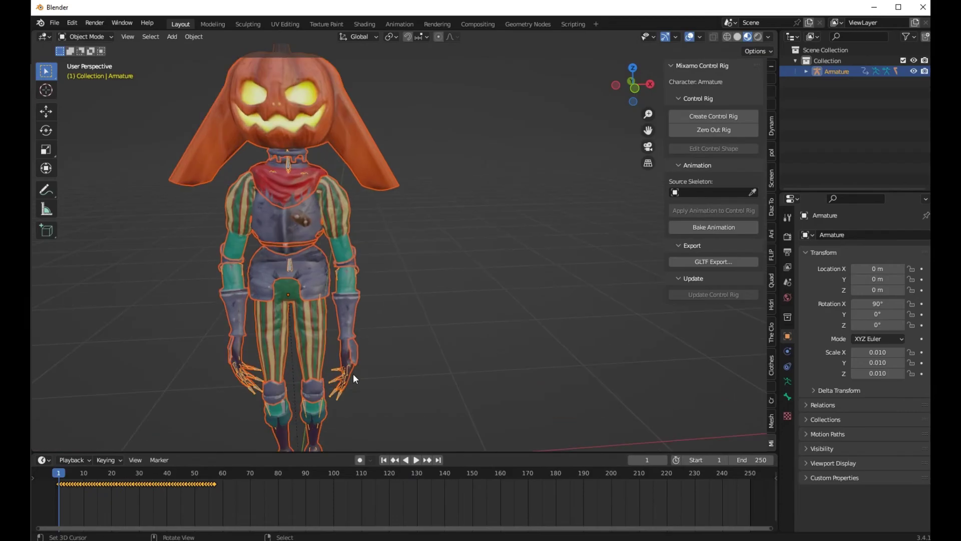
click(69, 34)
click(83, 65)
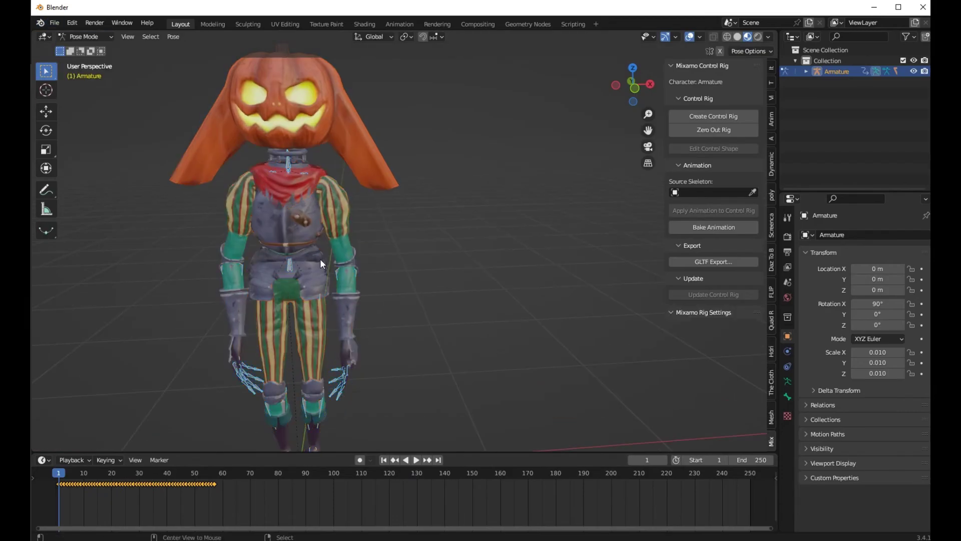
key(alt+g)
key(alt+r)
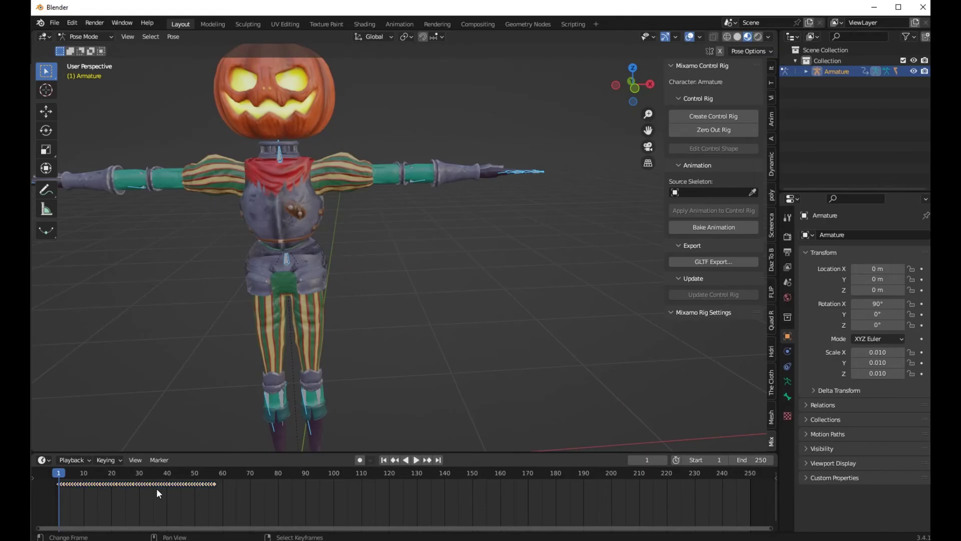
- Delete all of the armature's animation keyframes and return to Object Mode
key(x)
click(156, 488)
click(86, 38)
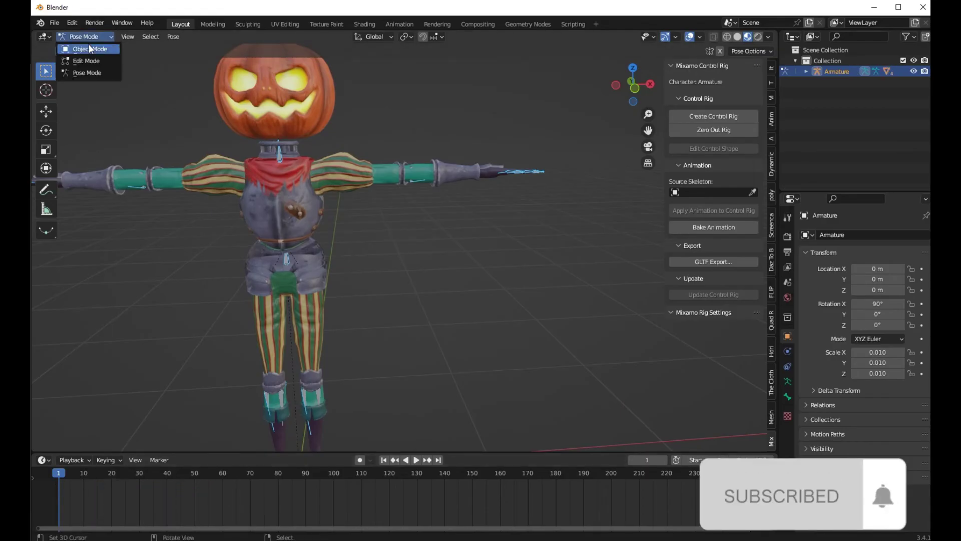
click(89, 48)
- Pick the armature in the viewport as the Mixamo animation's source skeleton
middle_drag(329, 198, 574, 256)
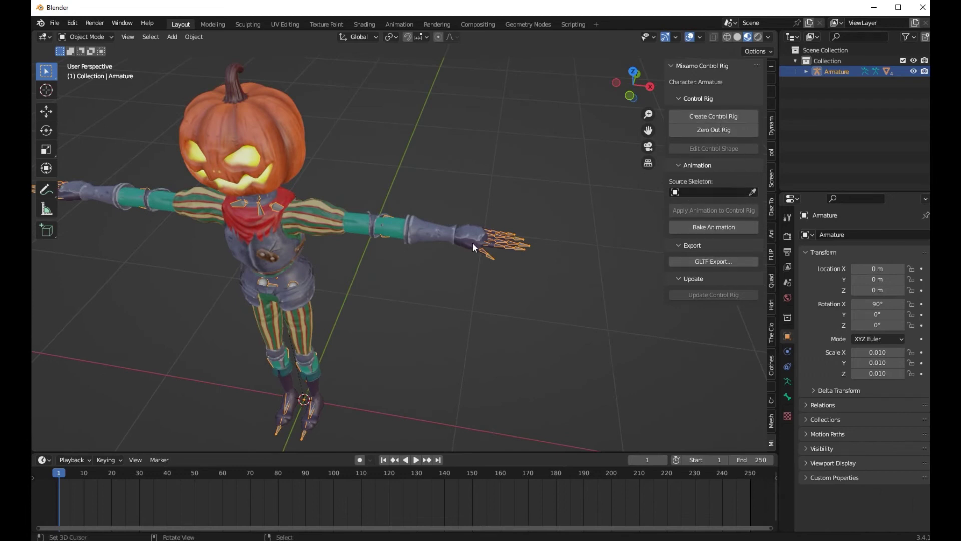
click(746, 193)
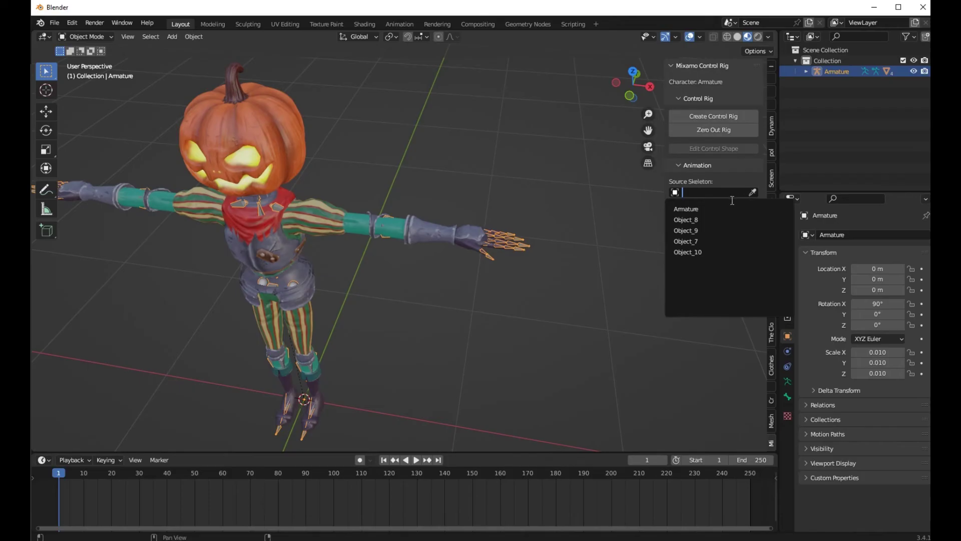
click(753, 194)
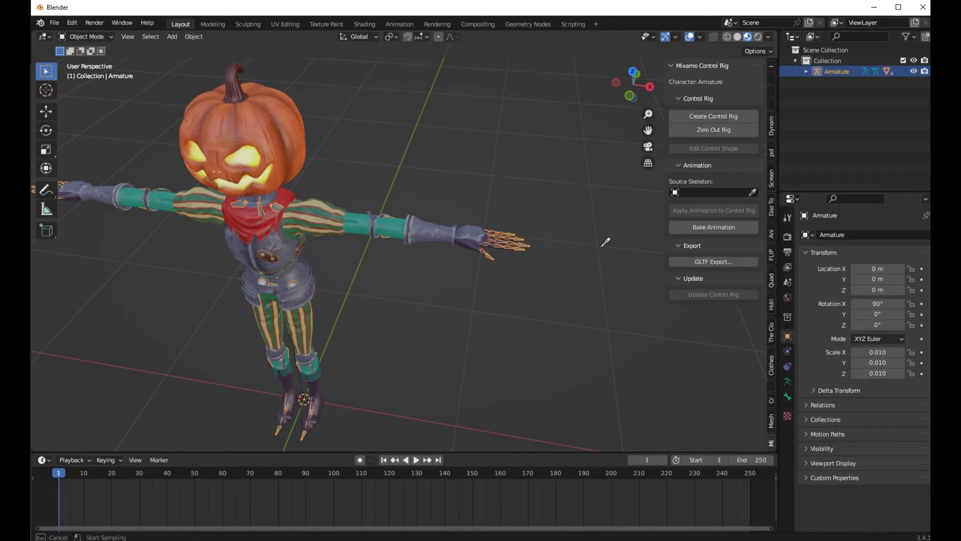
click(530, 246)
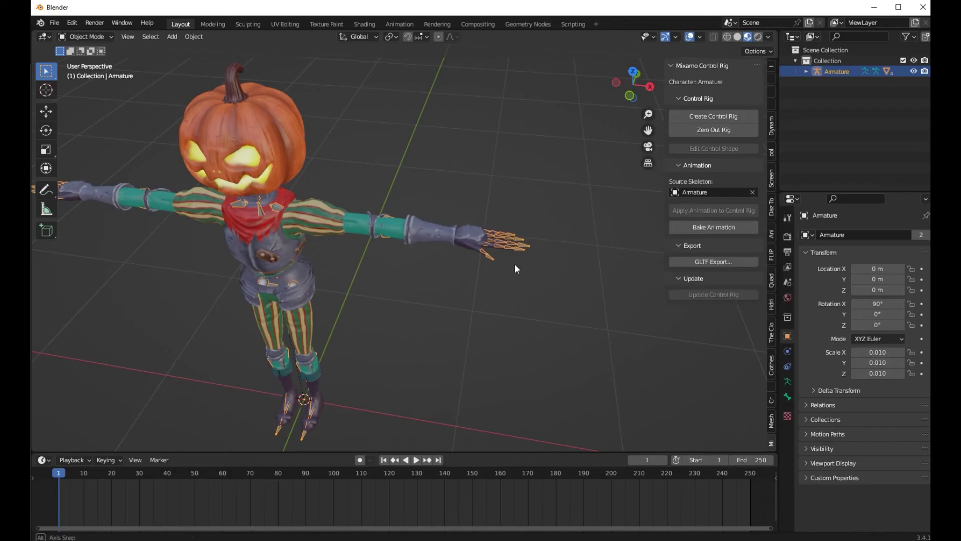
middle_drag(515, 264, 507, 306)
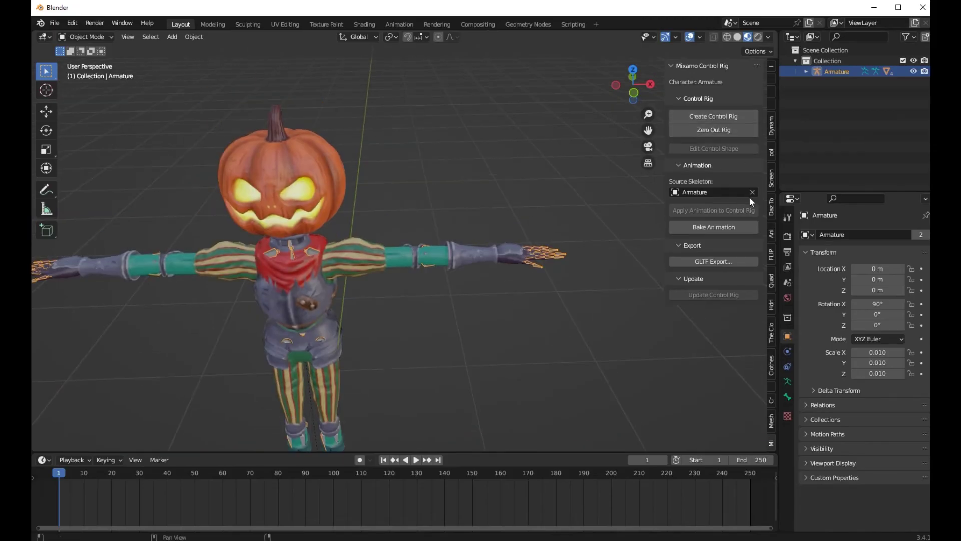
- Create the Mixamo control rig with Apply Animation, IK Arms and IK Legs enabled, and put the armature in Pose Mode
click(722, 116)
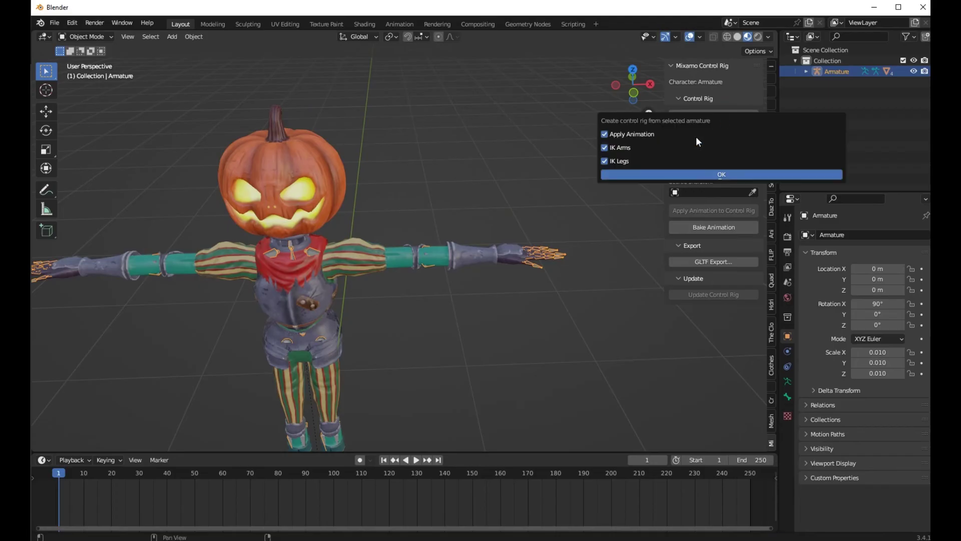
key(Return)
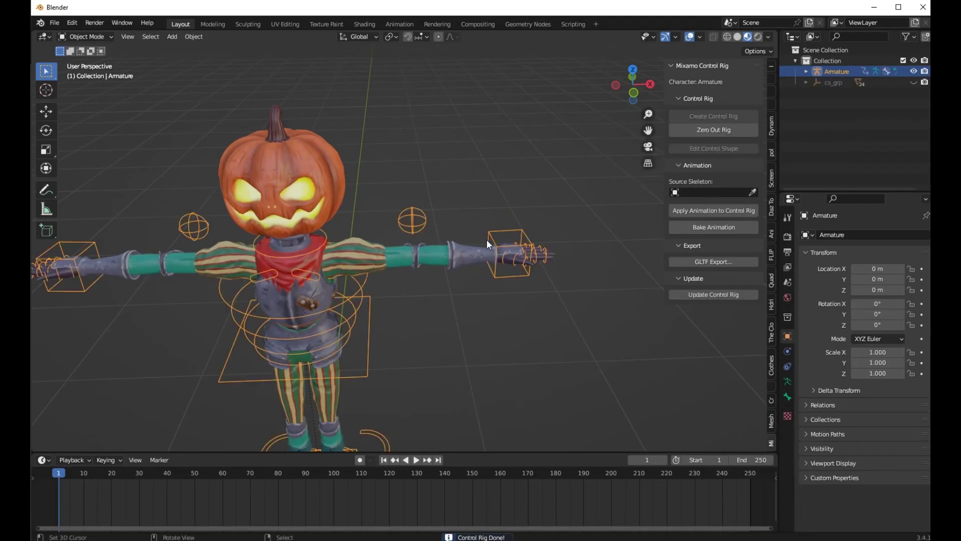
click(66, 42)
click(83, 65)
- Move the left hand's IK control down beside the hips to test how the mesh deforms
click(490, 215)
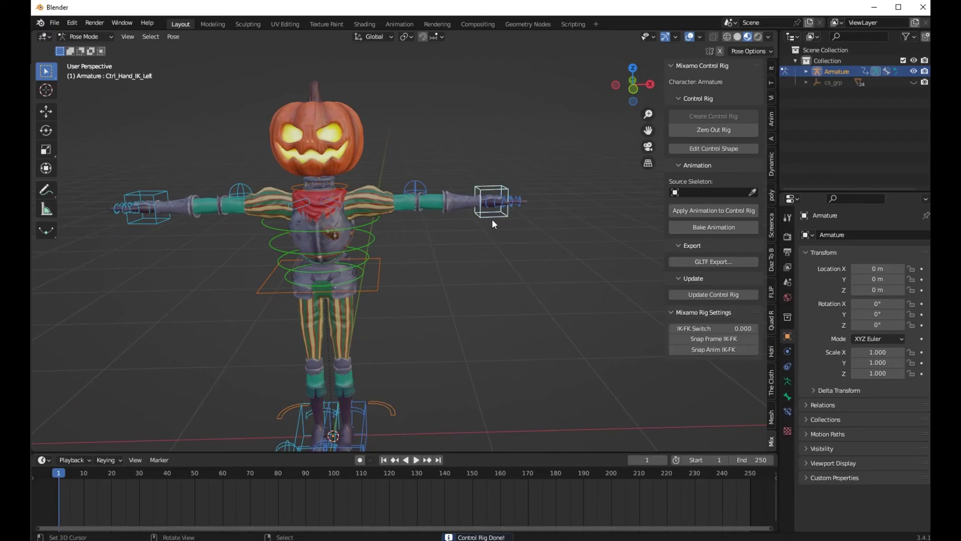
key(g)
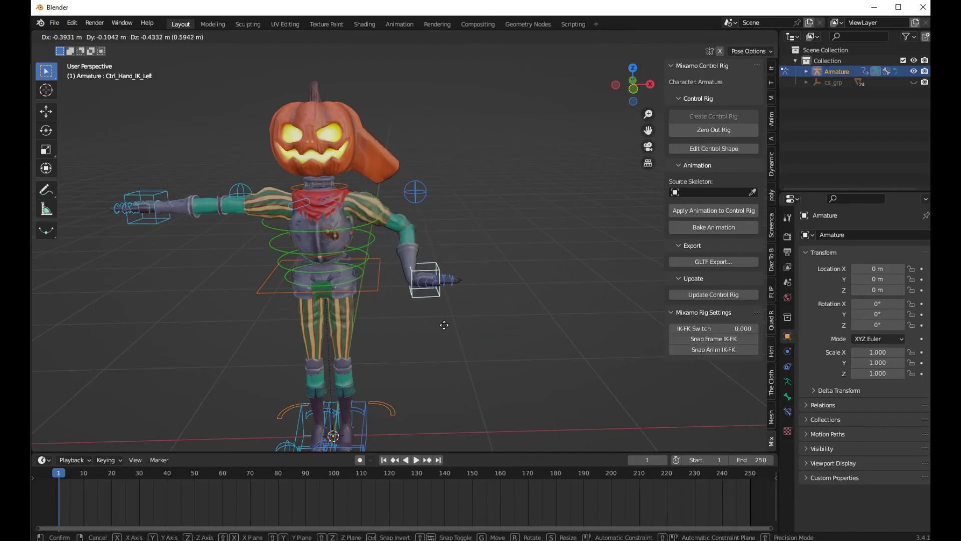
click(422, 309)
- Turn off Lock Object Modes and put the pumpkin head mesh in Weight Paint mode
scroll(294, 149, up, 3)
shift+middle_drag(287, 127, 290, 154)
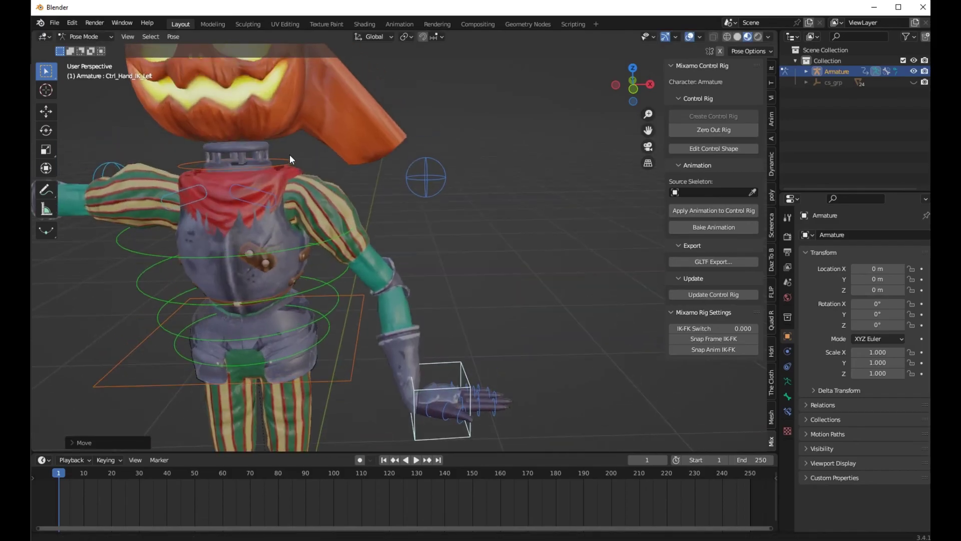
click(281, 161)
click(69, 35)
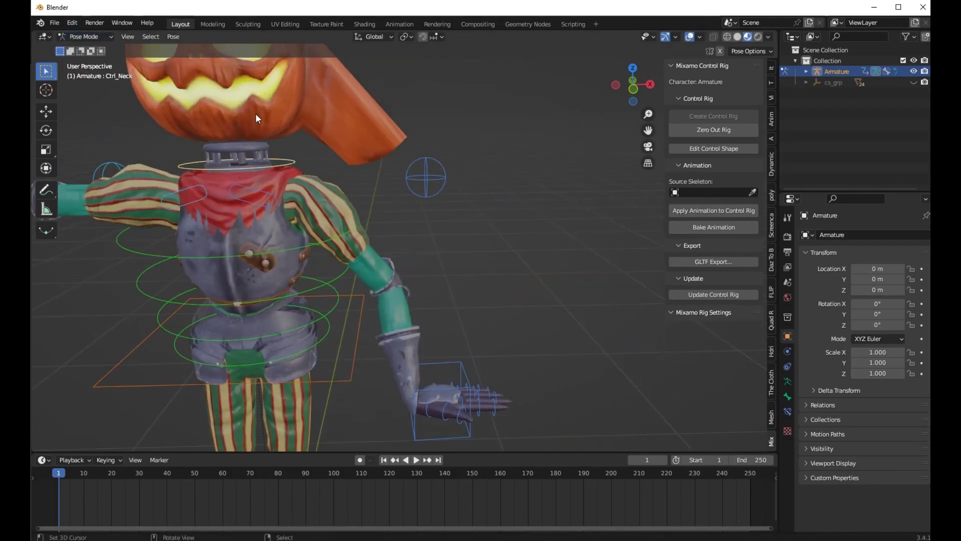
click(78, 22)
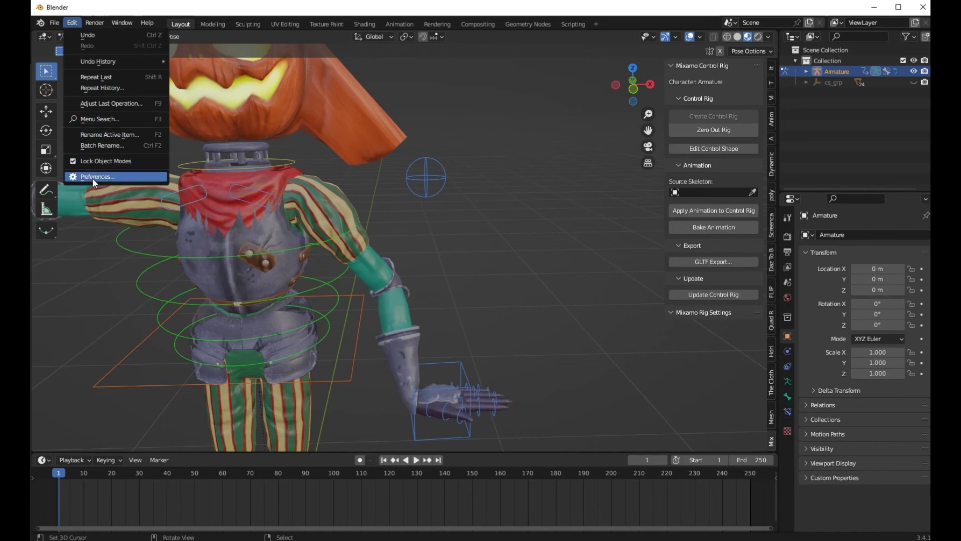
click(90, 161)
shift+middle_drag(227, 107, 227, 147)
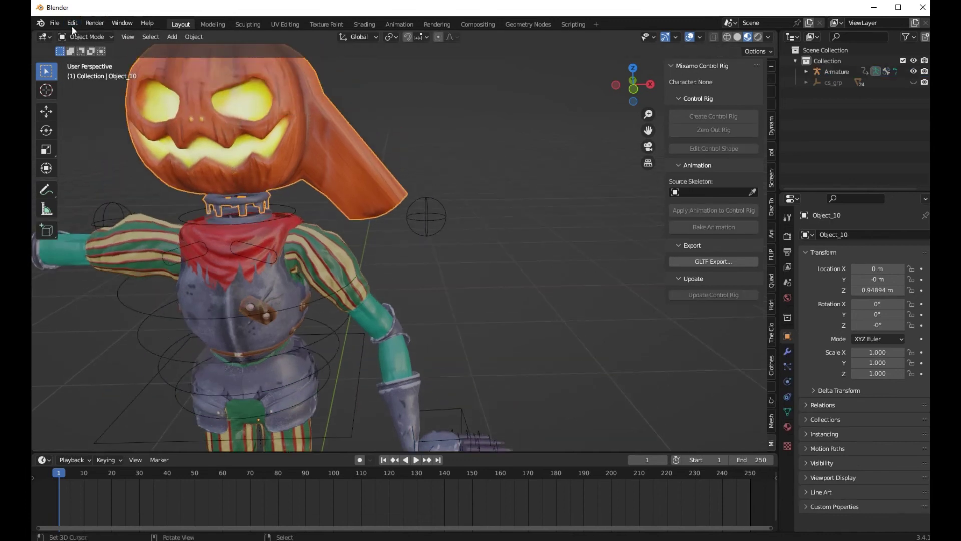
click(83, 37)
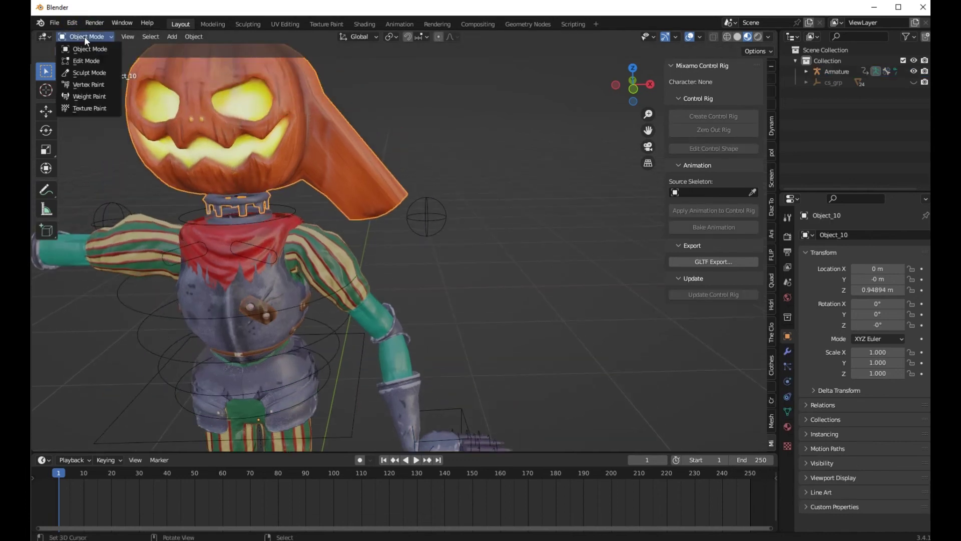
click(102, 97)
- Display the pumpkin head mesh's vertex groups and select mixamorig:Spine2
mouse_move(345, 197)
middle_down()
mouse_move(334, 182)
mouse_move(357, 228)
middle_up()
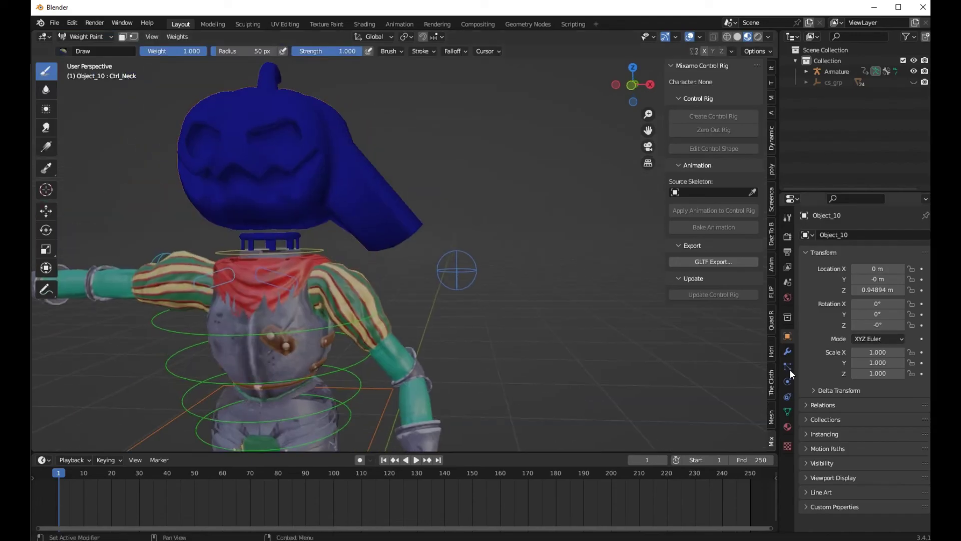
click(787, 411)
drag(907, 292, 907, 268)
click(845, 272)
scroll(390, 236, down, 4)
middle_drag(390, 235, 333, 232)
- Choose the Subtract weight brush and enlarge its radius to 145 px
click(64, 51)
click(120, 140)
key(f)
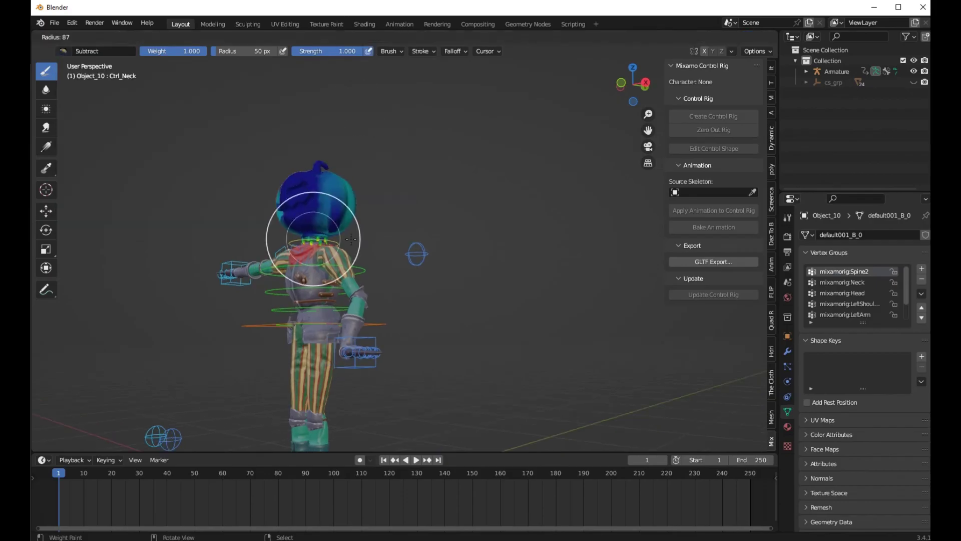
click(389, 239)
- Paint away the mixamorig:Spine2 weights from the pumpkin head
scroll(361, 221, up, 3)
drag(345, 200, 300, 200)
middle_drag(250, 193, 536, 258)
scroll(506, 341, down, 3)
- Move the right hand's IK control down beside the hips by about 0.86 m to test the deformation
right_click(211, 238)
key(g)
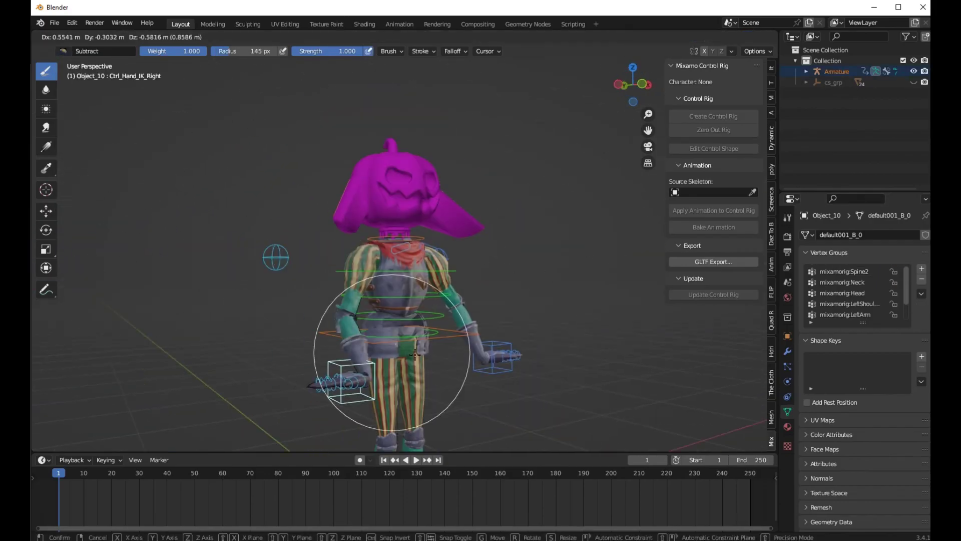
click(415, 355)
middle_drag(440, 280, 381, 275)
- Select the mixamorig:Head vertex group and subtract its weights from the pumpkin head
click(845, 271)
key(space)
click(865, 284)
key(space)
click(851, 295)
middle_drag(391, 186, 333, 182)
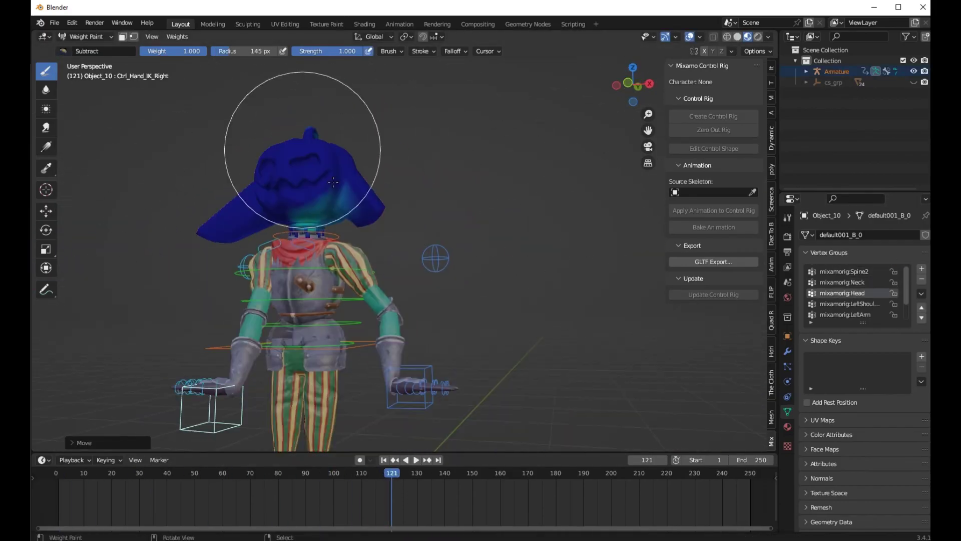
drag(333, 182, 313, 210)
middle_drag(320, 165, 521, 191)
- Subtract the left shoulder and mixamorig:LeftArm vertex group weights from the pumpkin head
click(851, 304)
middle_drag(393, 231, 431, 165)
click(861, 314)
middle_drag(431, 200, 480, 235)
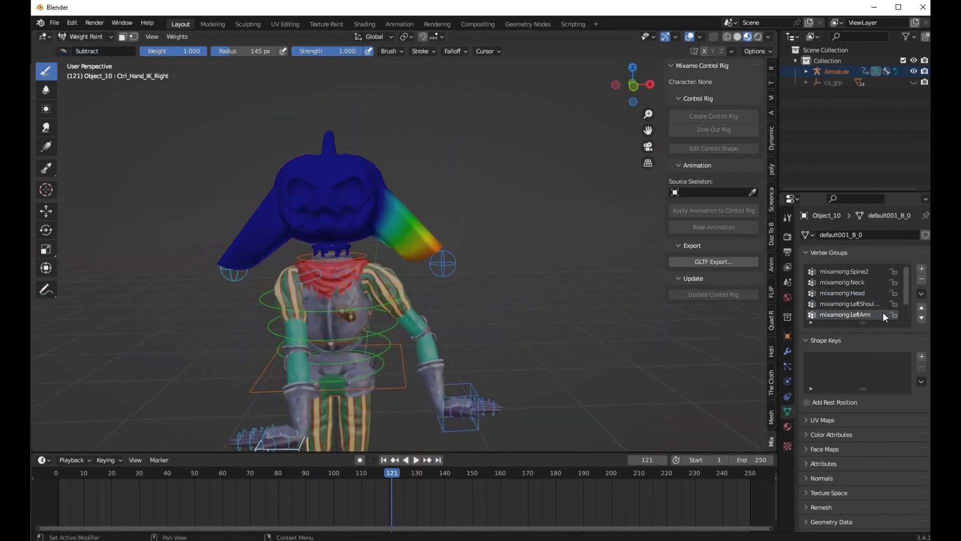
scroll(883, 313, down, 2)
drag(400, 215, 425, 245)
middle_drag(335, 228, 480, 235)
- Examine the pumpkin head's remaining vertex groups for stray weights, including mixamorig:Head
click(851, 304)
click(851, 314)
ctrl+scroll(864, 283, up, 6)
click(866, 285)
click(857, 294)
middle_drag(400, 150, 448, 149)
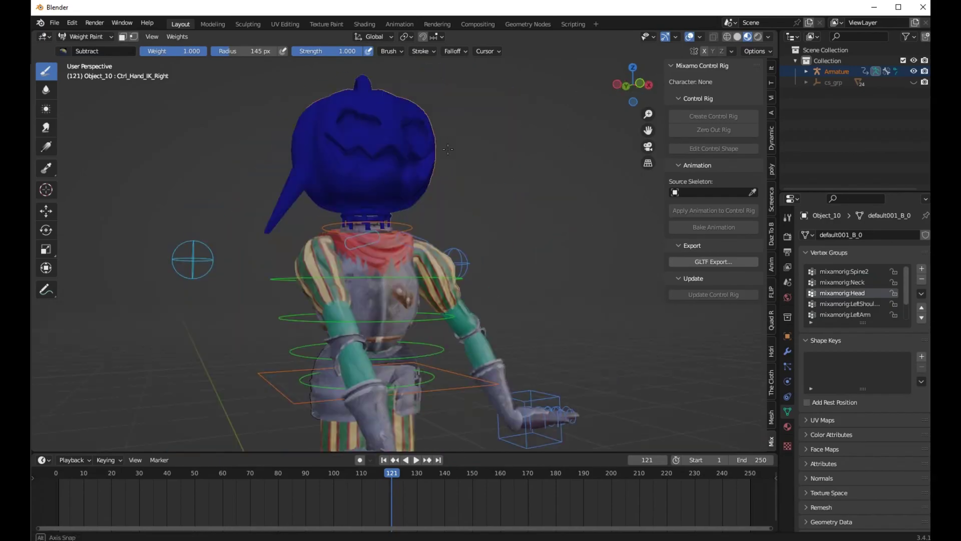
- Select the mixamorig:Neck vertex group and switch to the Add weight brush
click(851, 282)
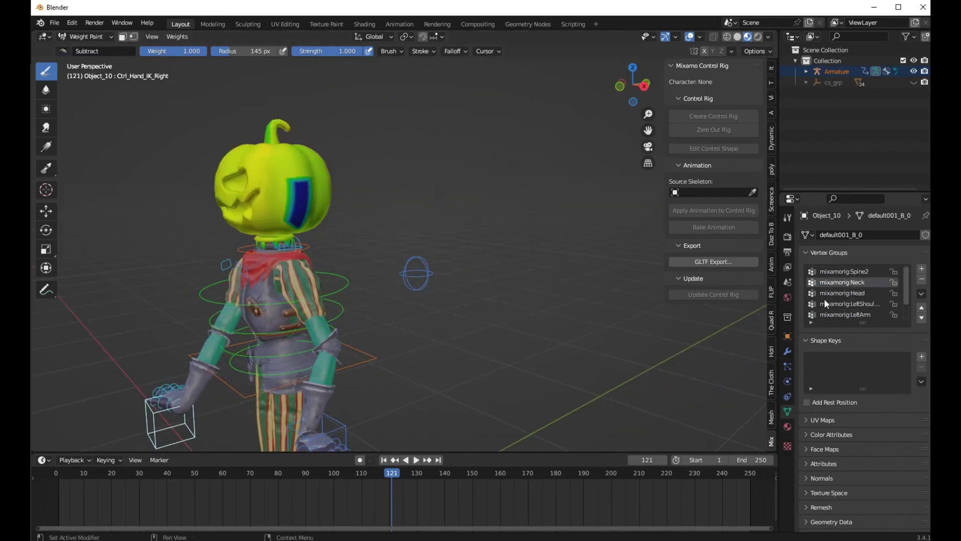
ctrl+scroll(843, 279, down, 5)
ctrl+scroll(843, 278, up, 5)
middle_drag(361, 215, 426, 211)
scroll(401, 210, up, 3)
click(63, 51)
click(68, 85)
- Paint Neck weight over the unweighted patch on the pumpkin's side, using a brush radius of about 99 px and a lower weight
middle_drag(425, 175, 366, 168)
key(f)
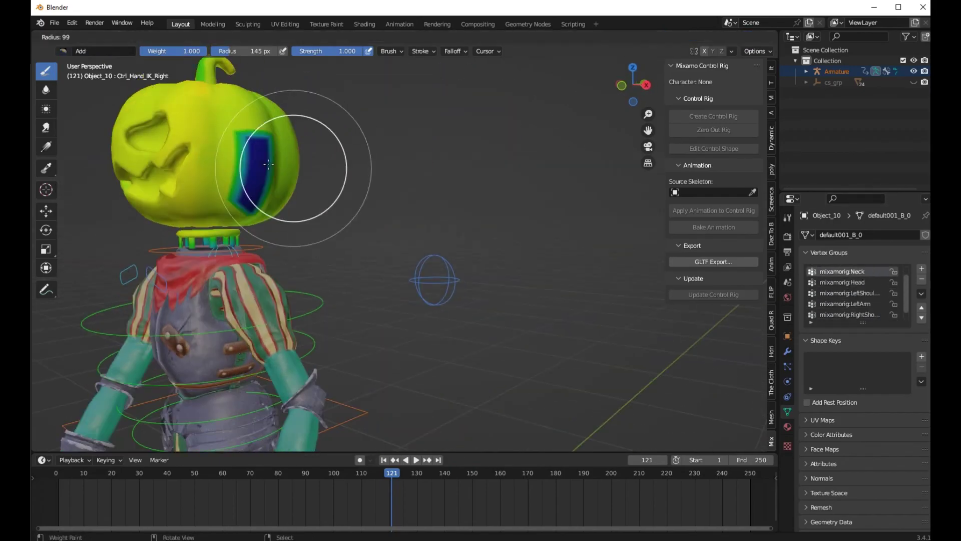
click(269, 165)
drag(200, 51, 161, 51)
drag(245, 162, 257, 153)
middle_drag(257, 153, 455, 107)
drag(470, 120, 473, 150)
- Leave Weight Paint for Object Mode, put the armature in Pose Mode and clear the location of all its controls
click(87, 36)
click(86, 49)
middle_drag(541, 350, 472, 368)
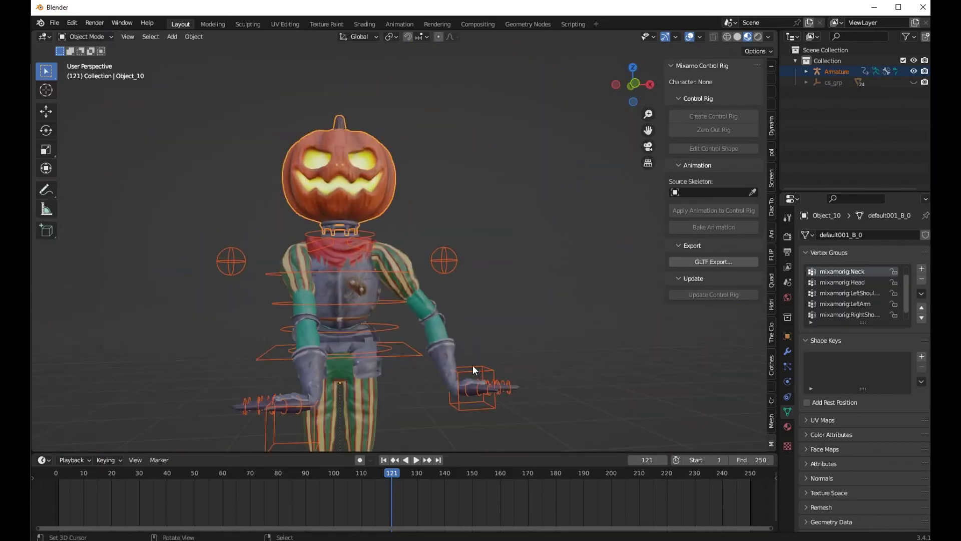
click(473, 365)
click(90, 75)
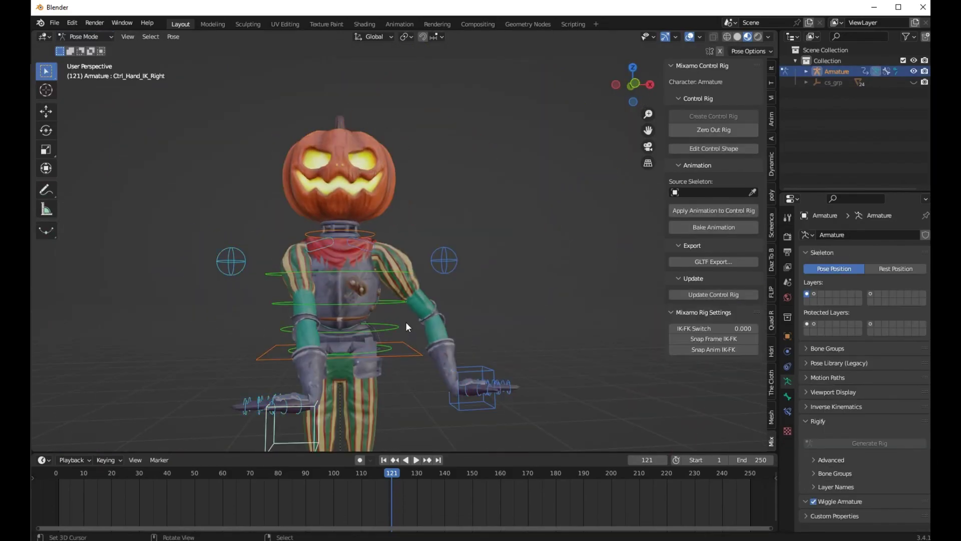
key(a)
key(alt+g)
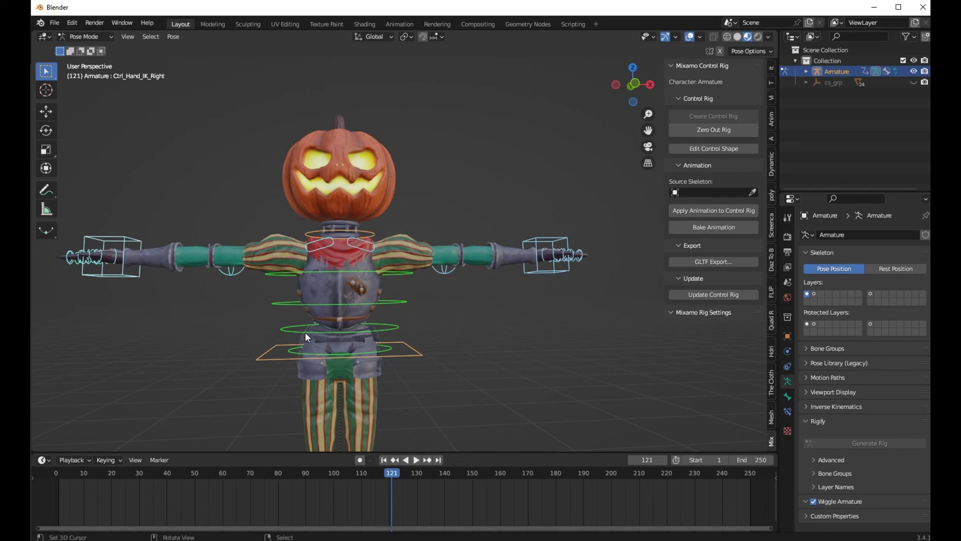
- Test rotating the hips control and moving the left hand's IK control, cancelling both transforms
click(412, 350)
key(r)
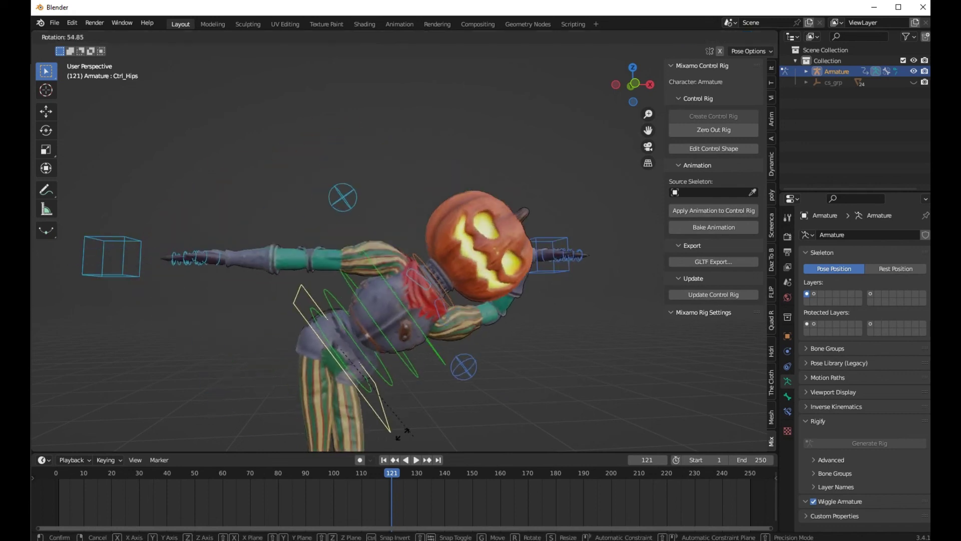
right_click(555, 302)
right_click(547, 269)
middle_drag(527, 269, 519, 269)
key(g)
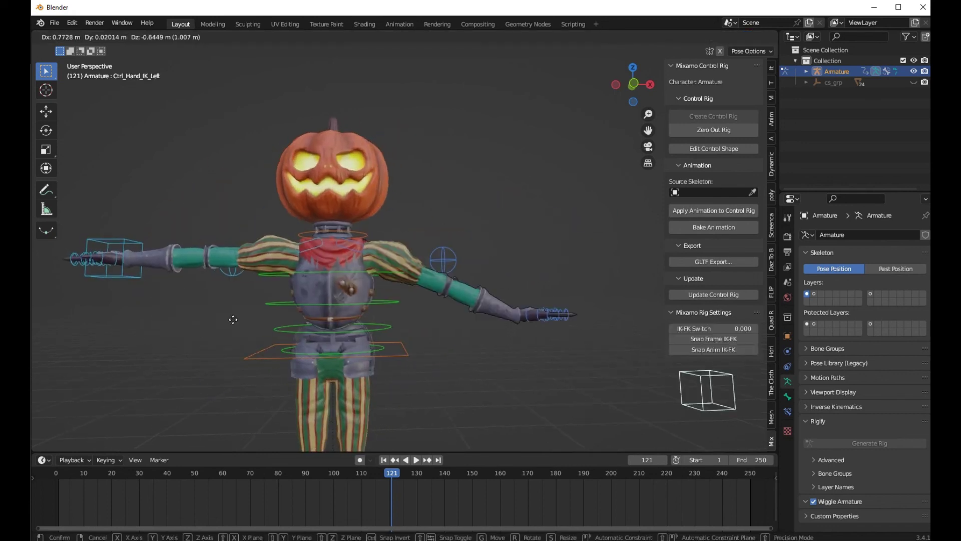
right_click(379, 238)
- Test rotating the neck control and moving the hips control, cancelling both transforms
click(374, 233)
key(r)
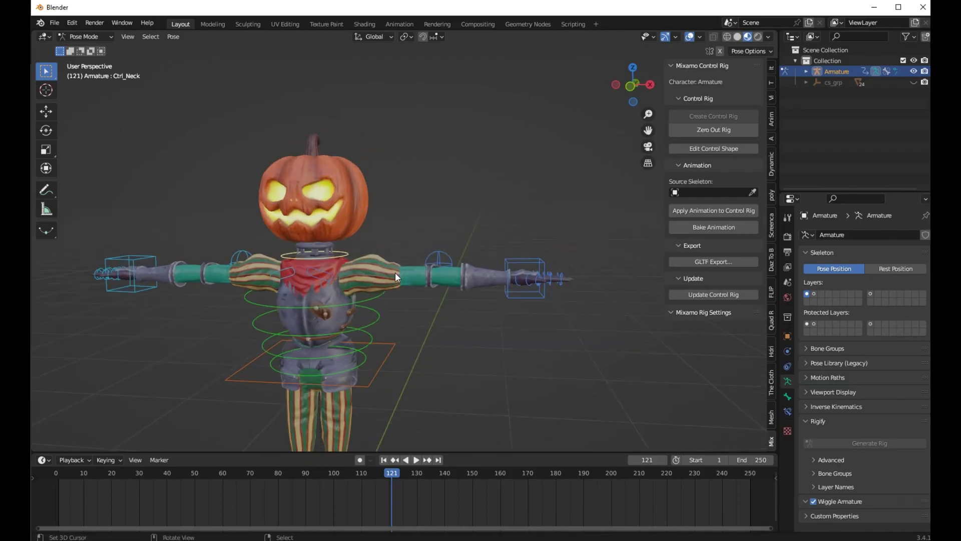
right_click(366, 382)
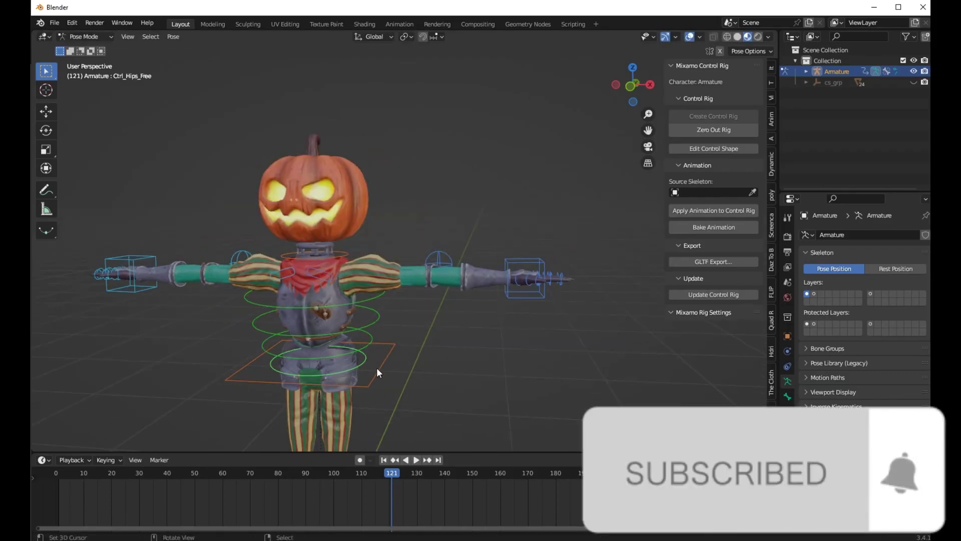
click(376, 367)
key(g)
right_click(368, 341)
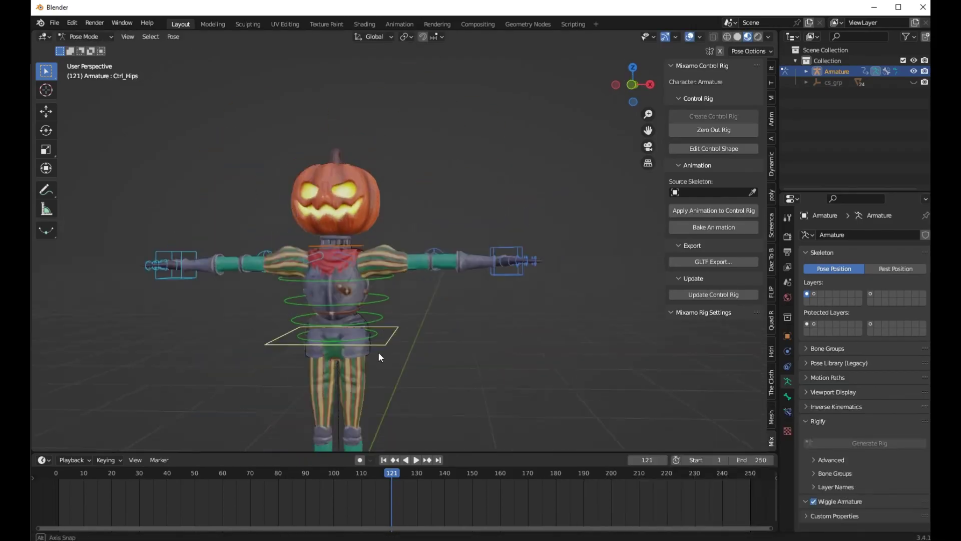